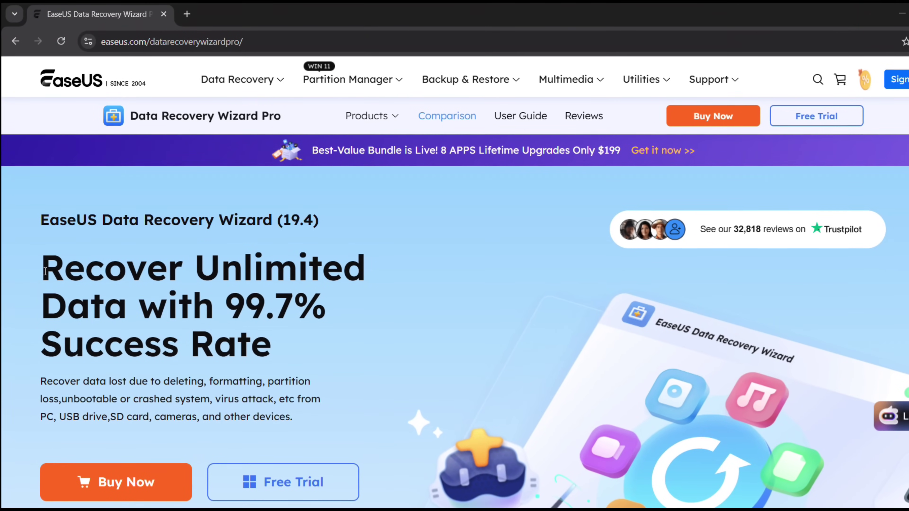
# Step: Highlight the 'Recover Unlimited Data with 99.7% Success Rate' headline on the EaseUS website
pyautogui.moveTo(45, 271); pyautogui.dragTo(362, 271)
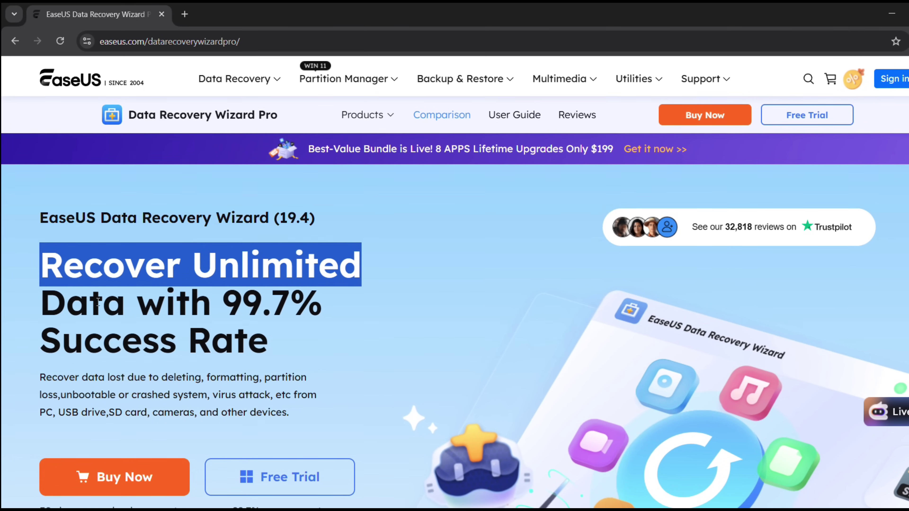
pyautogui.moveTo(41, 303); pyautogui.dragTo(343, 303)
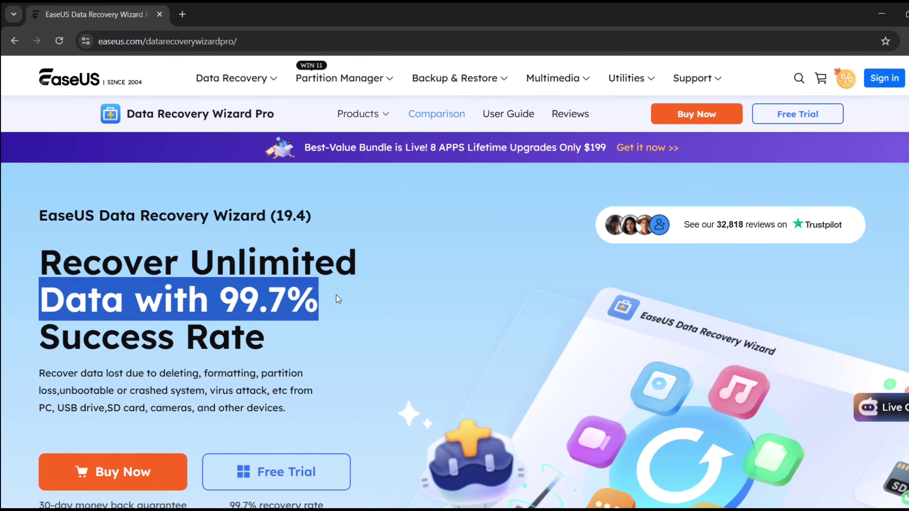
pyautogui.moveTo(40, 337); pyautogui.dragTo(263, 343)
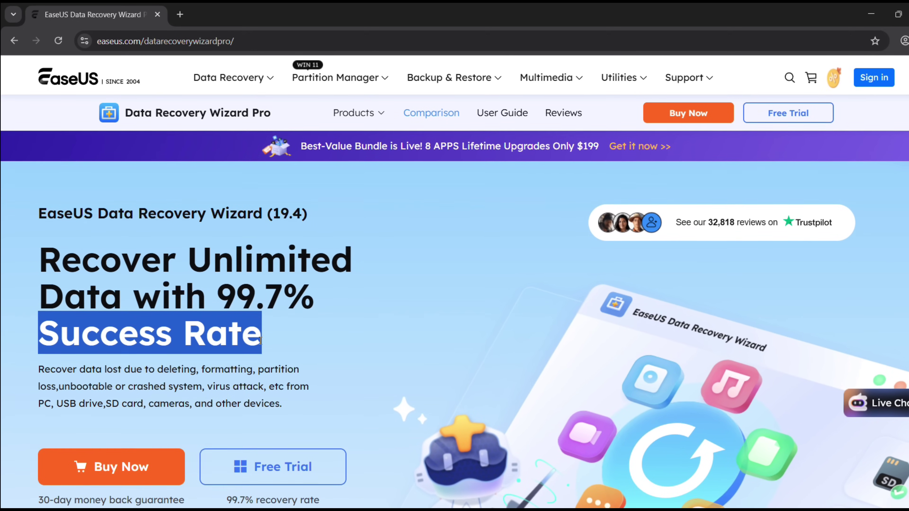
pyautogui.click(368, 330)
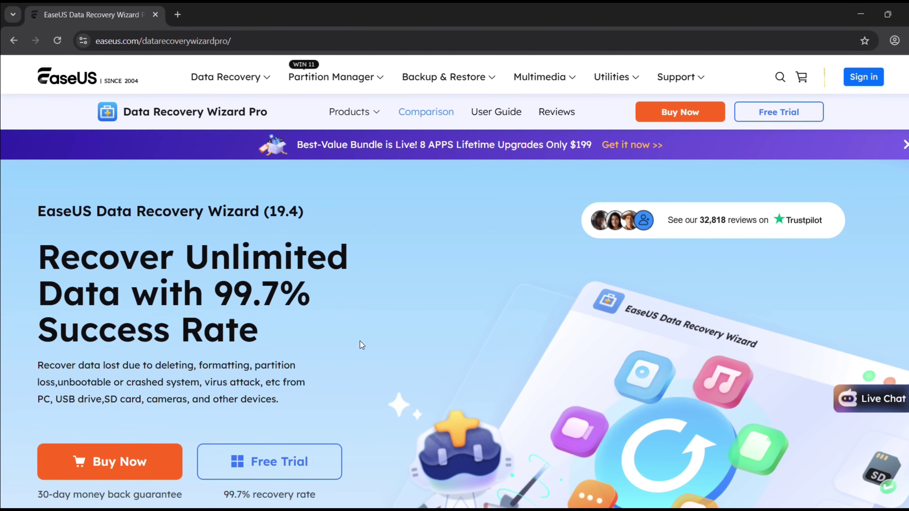
pyautogui.moveTo(38, 211); pyautogui.dragTo(89, 208)
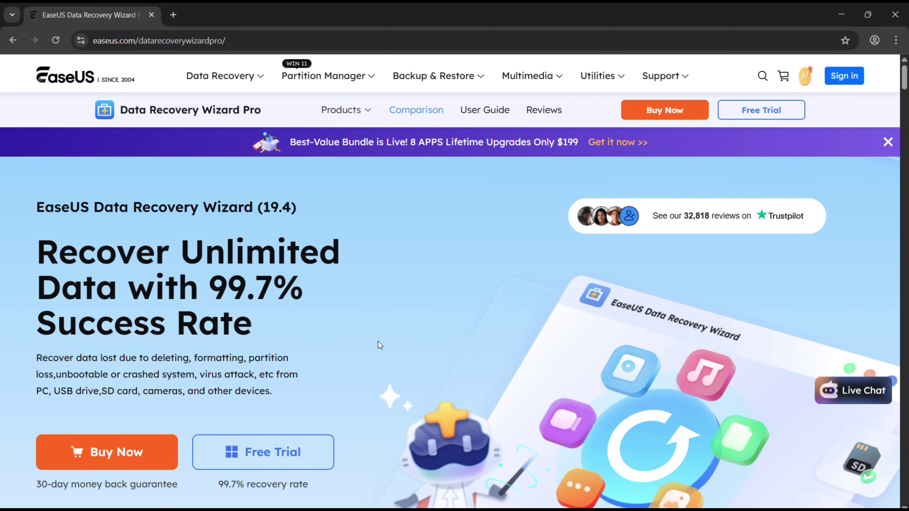
# Step: Scroll through the website and start the free trial of the recovery software
pyautogui.scroll(-2, 378, 345)
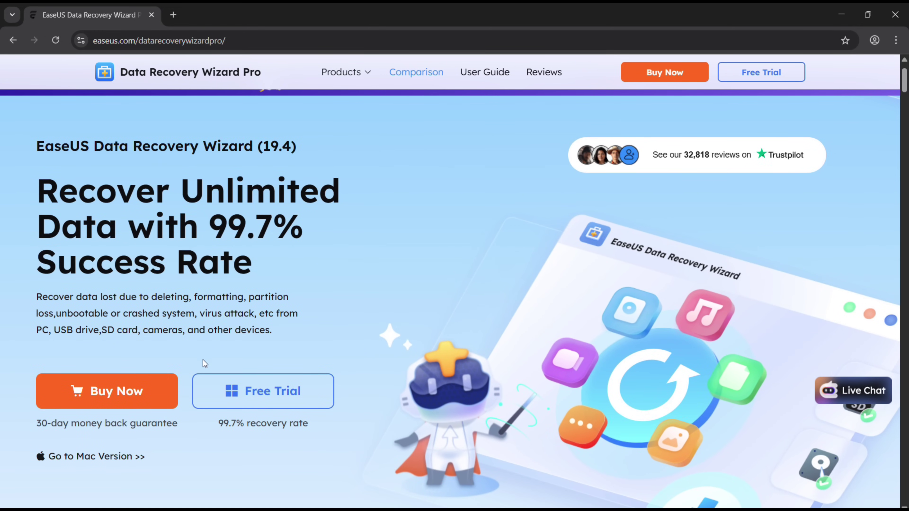
pyautogui.scroll(-3, 295, 397)
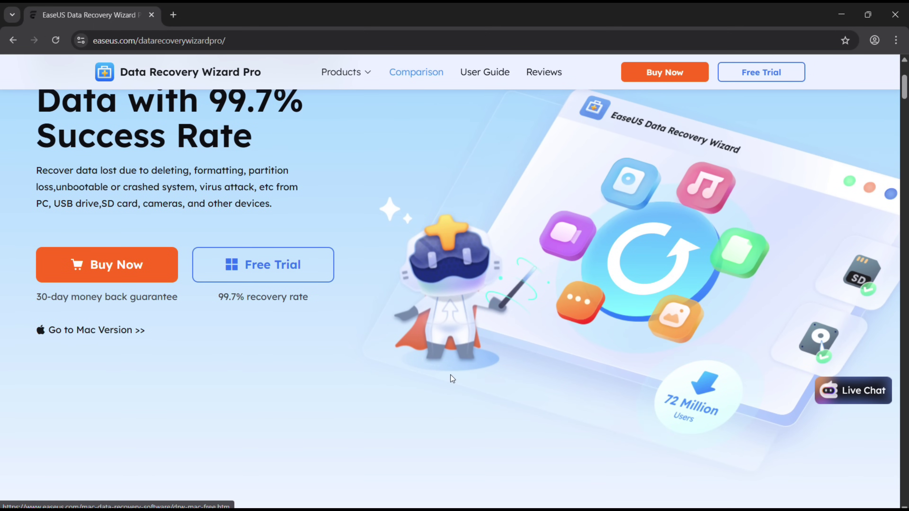
pyautogui.scroll(-10, 451, 375)
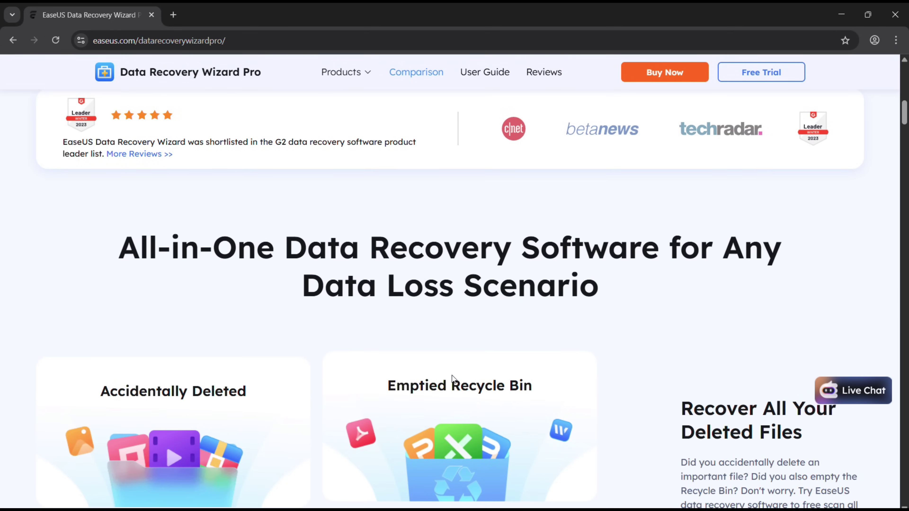
pyautogui.scroll(-3, 452, 376)
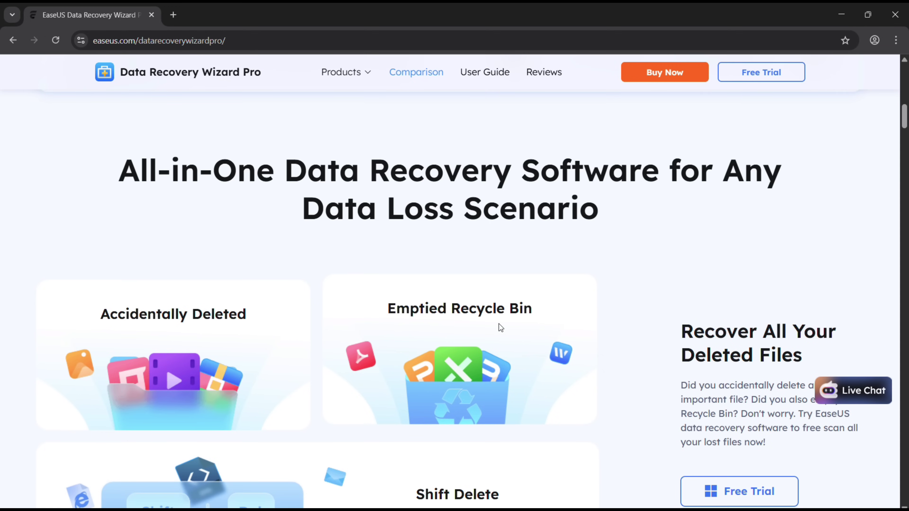
pyautogui.scroll(-2, 150, 323)
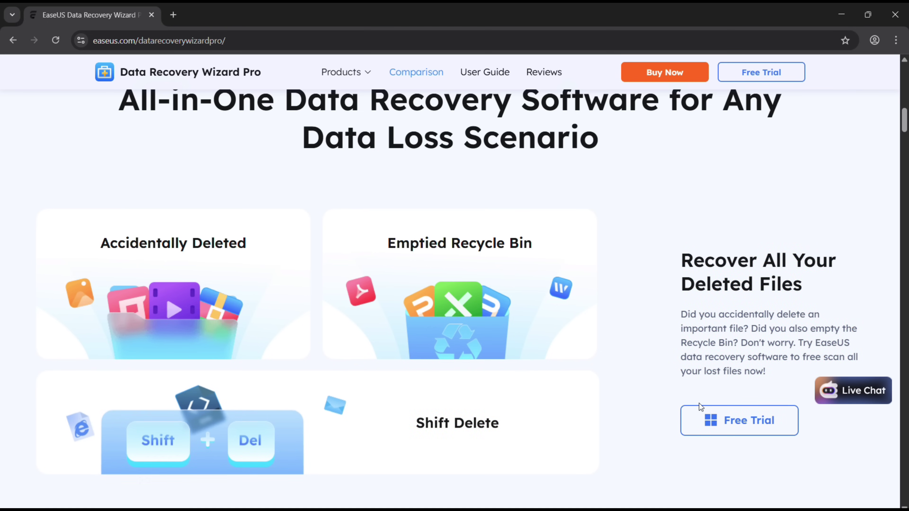
pyautogui.scroll(-10, 672, 410)
pyautogui.scroll(-2, 672, 410)
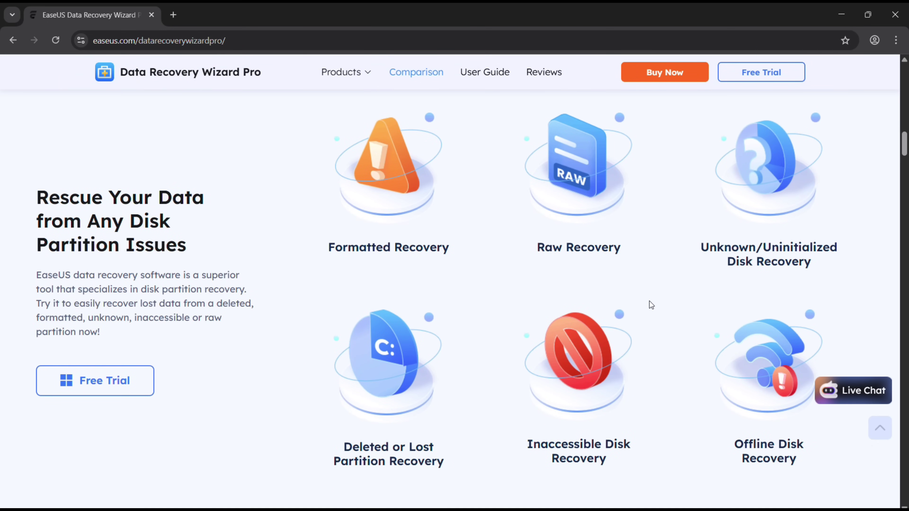
pyautogui.scroll(-10, 701, 501)
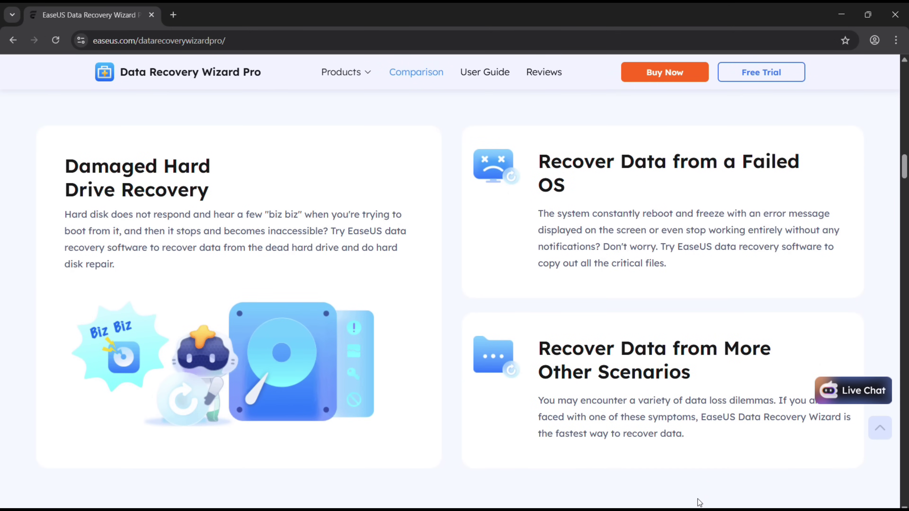
pyautogui.scroll(-1, 700, 502)
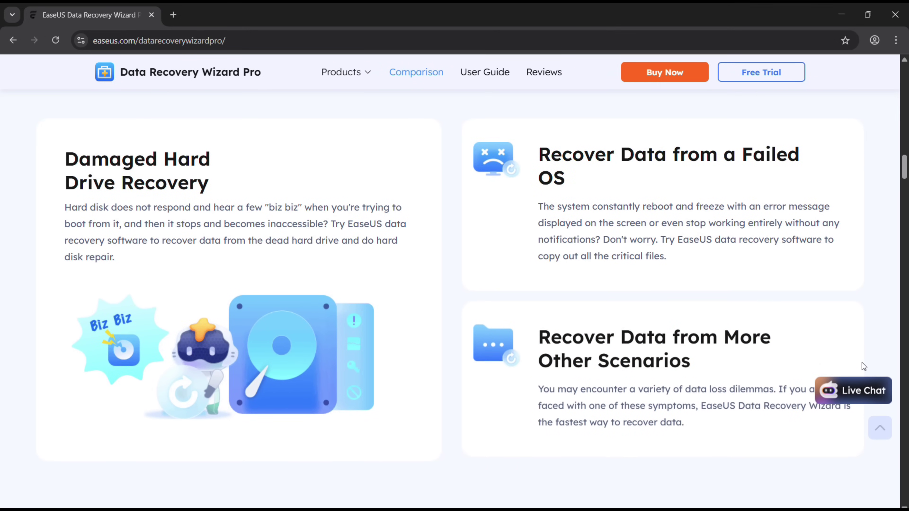
pyautogui.scroll(-5, 865, 341)
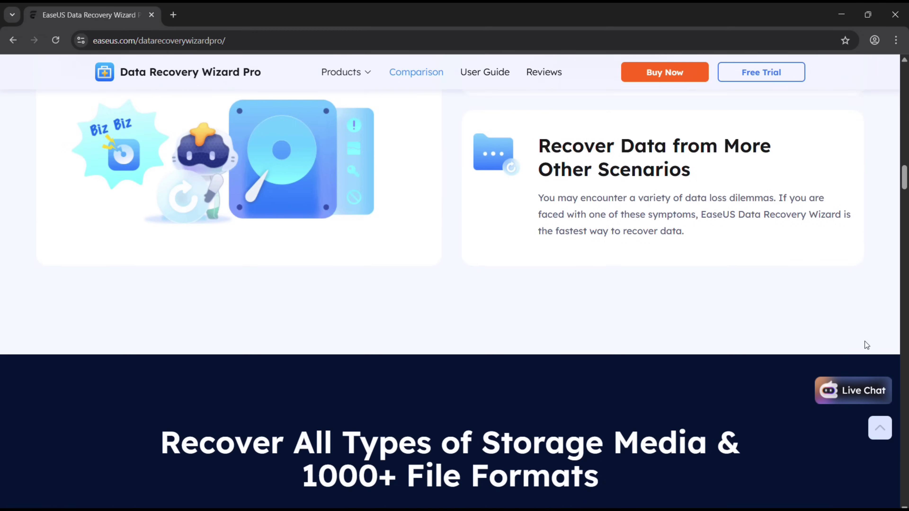
pyautogui.scroll(-13, 866, 341)
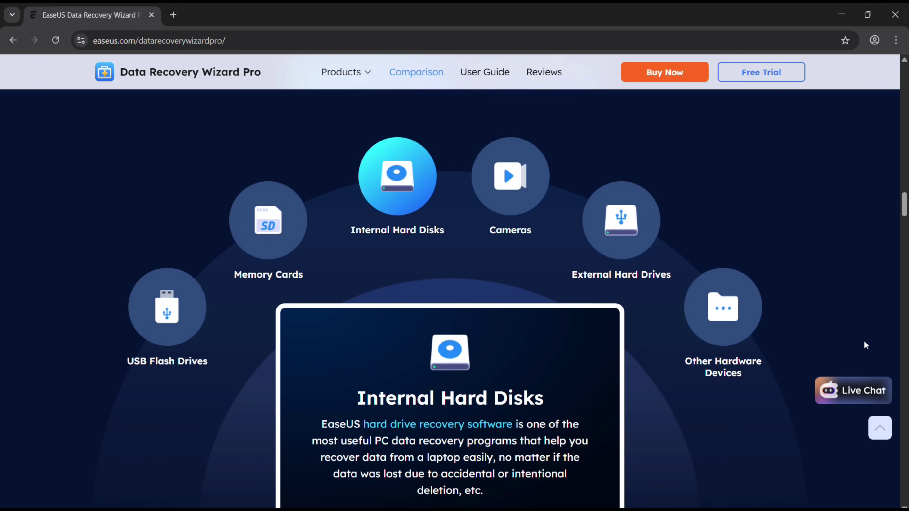
pyautogui.scroll(-1, 864, 345)
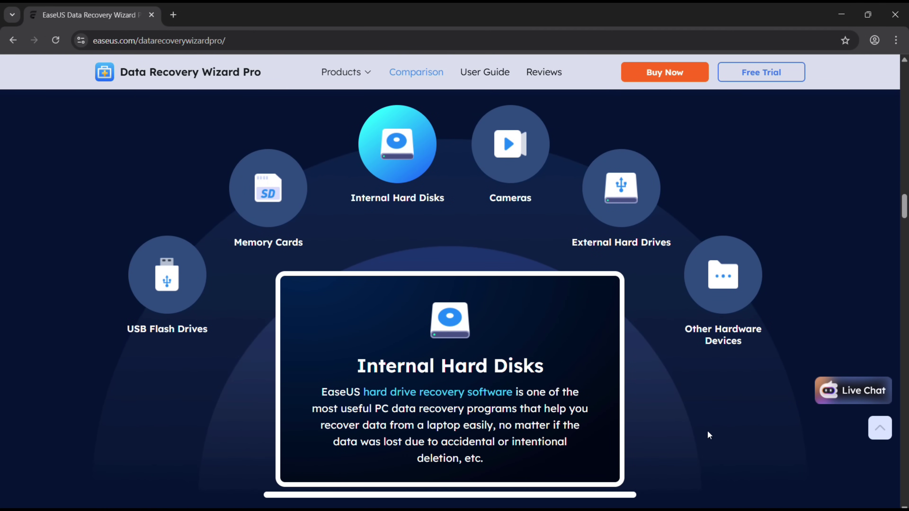
pyautogui.scroll(-12, 709, 421)
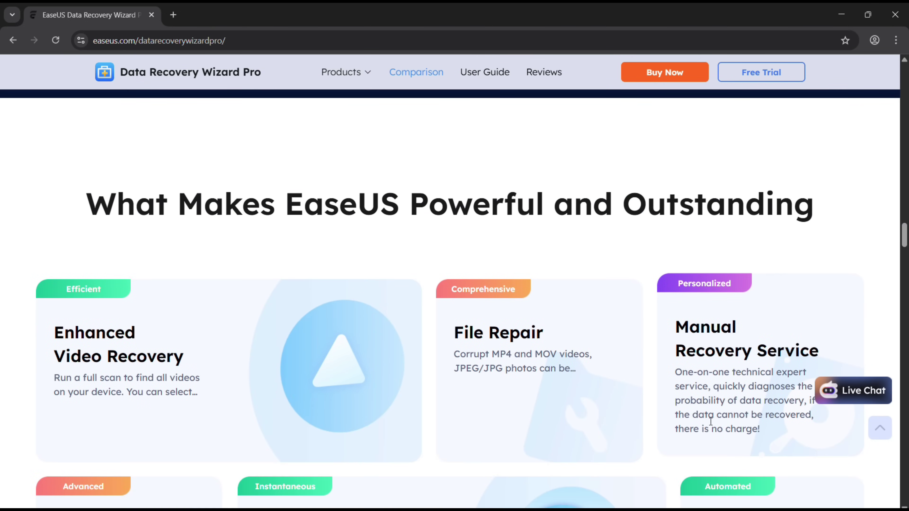
pyautogui.scroll(-9, 711, 422)
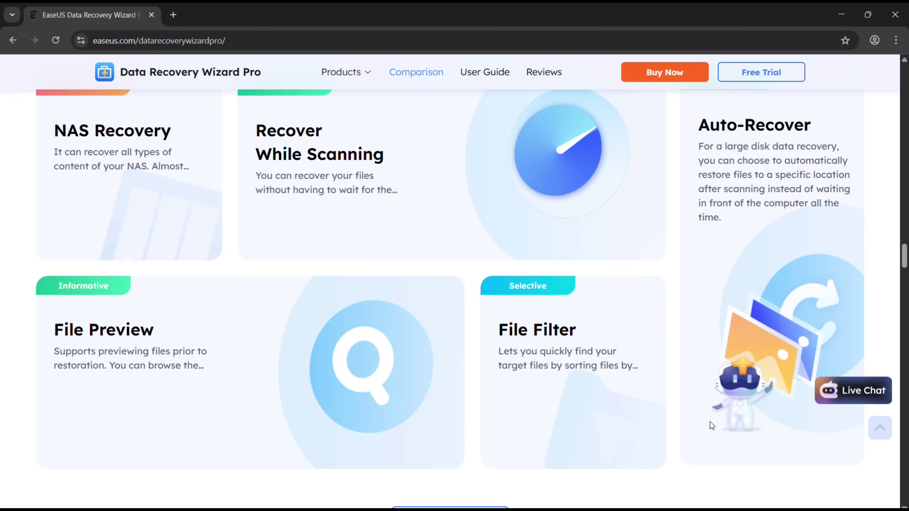
pyautogui.scroll(-7, 710, 422)
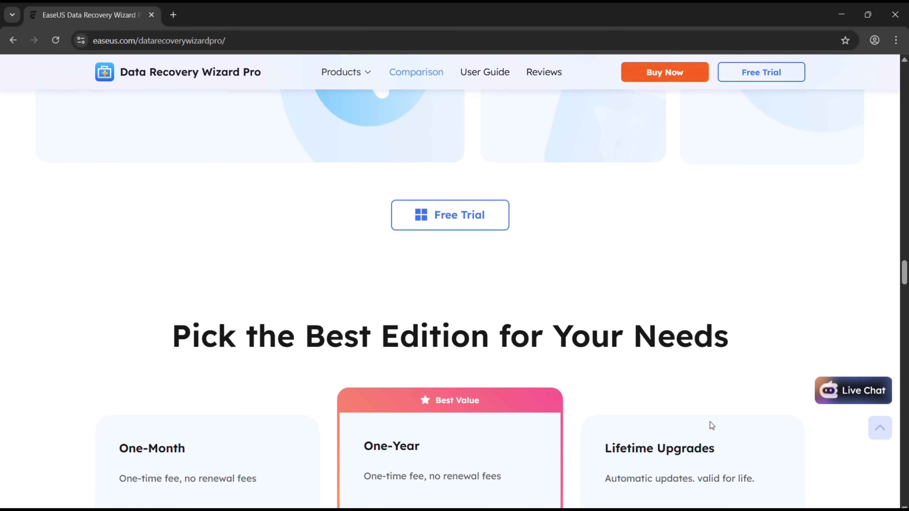
pyautogui.scroll(-5, 710, 422)
pyautogui.scroll(20, 709, 422)
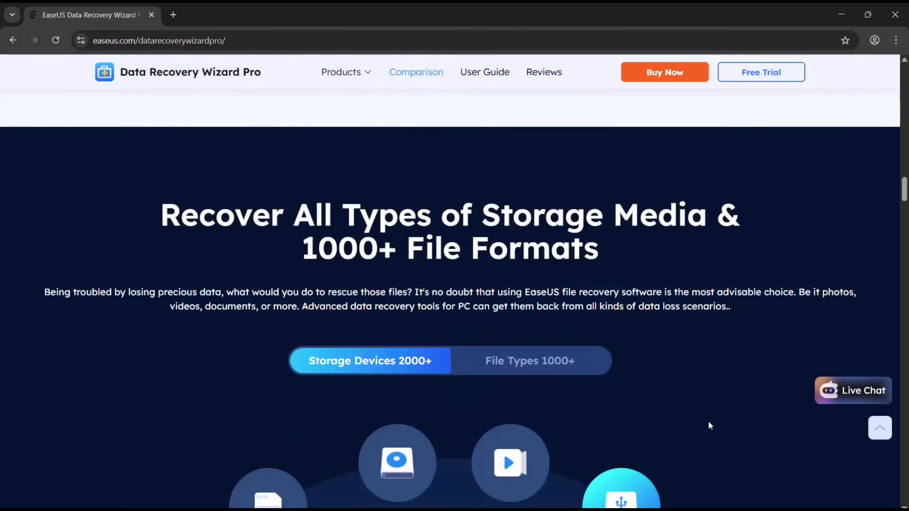
pyautogui.scroll(15, 707, 421)
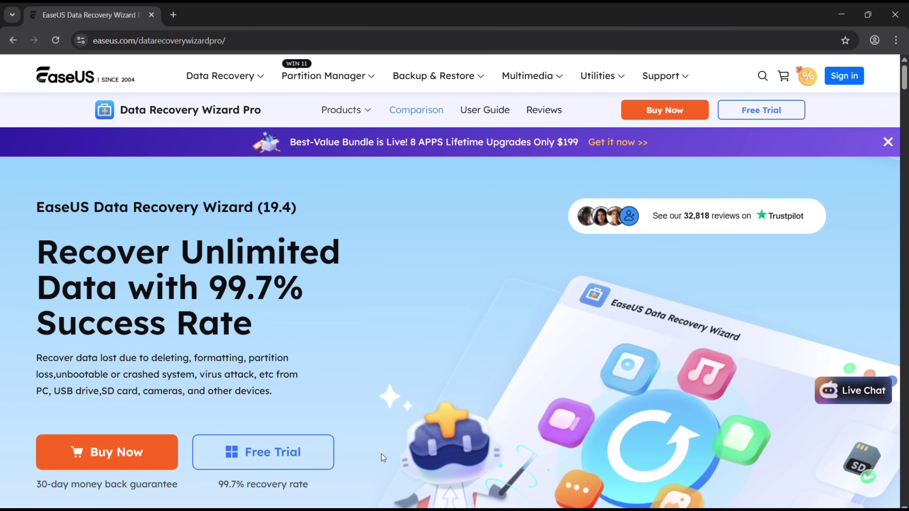
pyautogui.click(261, 453)
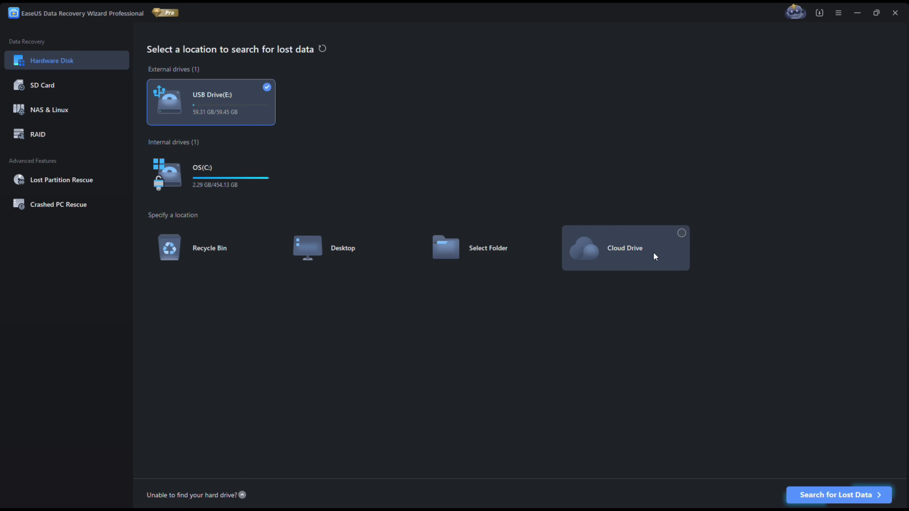
# Step: Browse the SD Card, NAS & Linux and RAID recovery pages, ending on Lost Partition Rescue
pyautogui.click(42, 89)
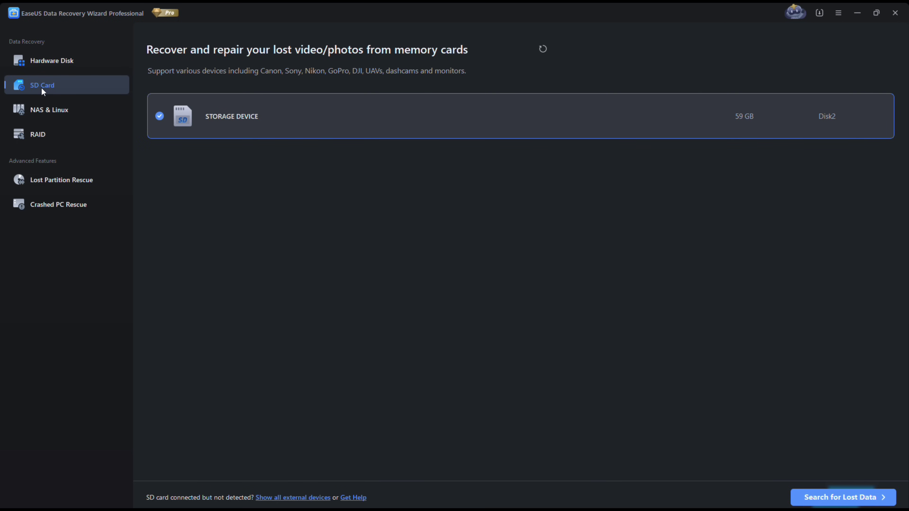
pyautogui.click(43, 109)
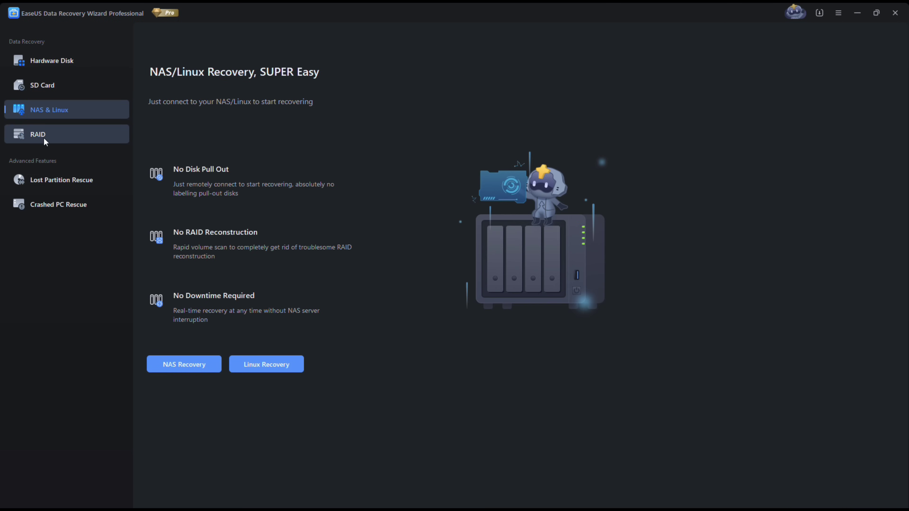
pyautogui.click(46, 140)
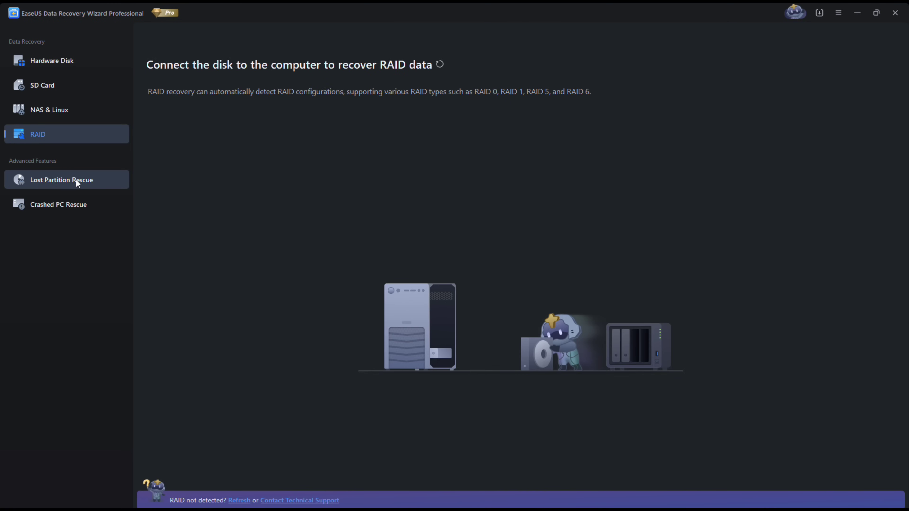
pyautogui.click(103, 179)
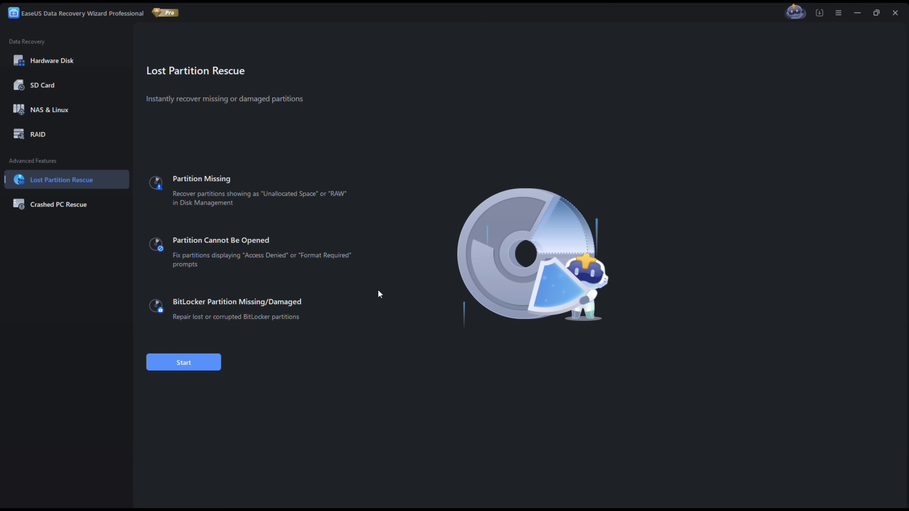
# Step: View the Crashed PC Rescue options, then return to the Hardware Disk drive list
pyautogui.click(62, 203)
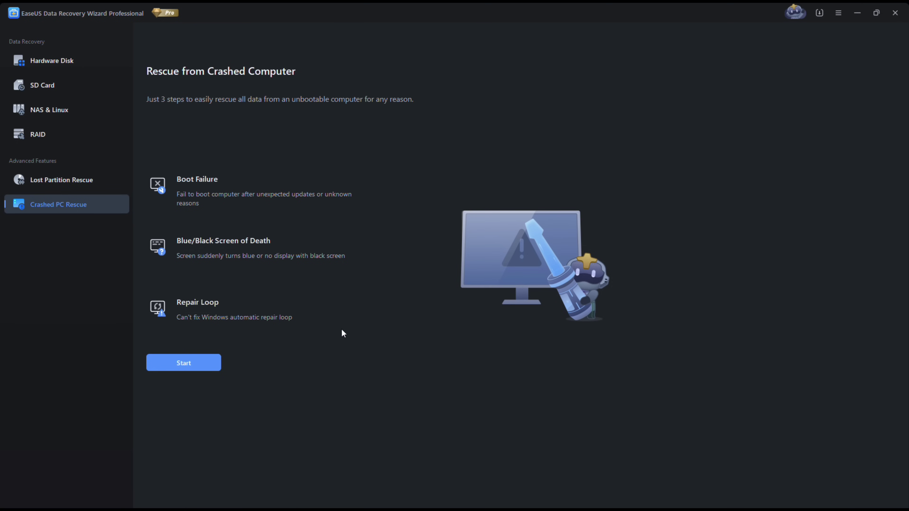
pyautogui.click(67, 61)
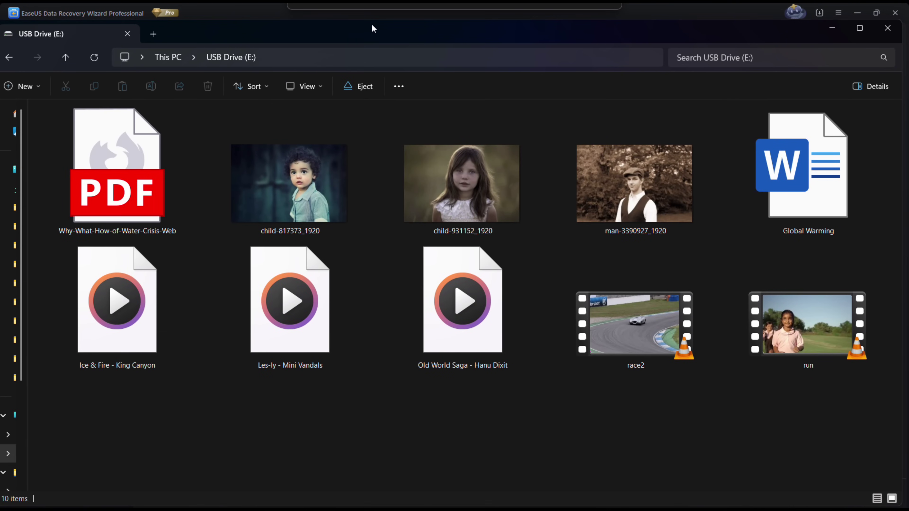
# Step: Permanently delete all ten files on USB Drive (E:) and show the desktop
pyautogui.moveTo(863, 410); pyautogui.dragTo(114, 155)
pyautogui.rightClick(114, 155)
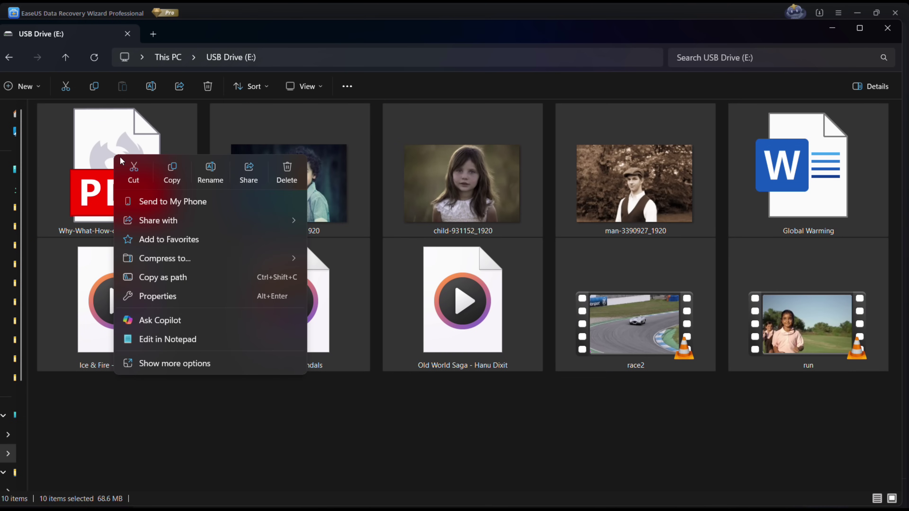
pyautogui.click(287, 174)
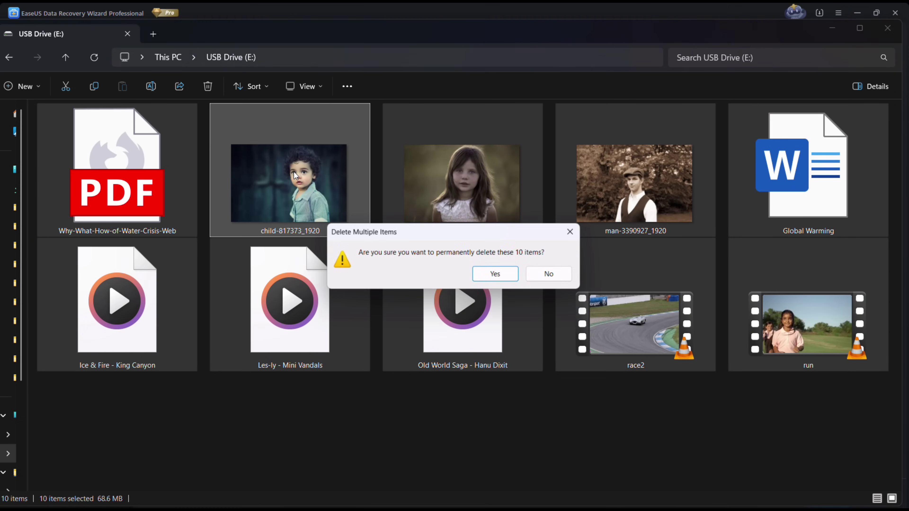
pyautogui.click(497, 274)
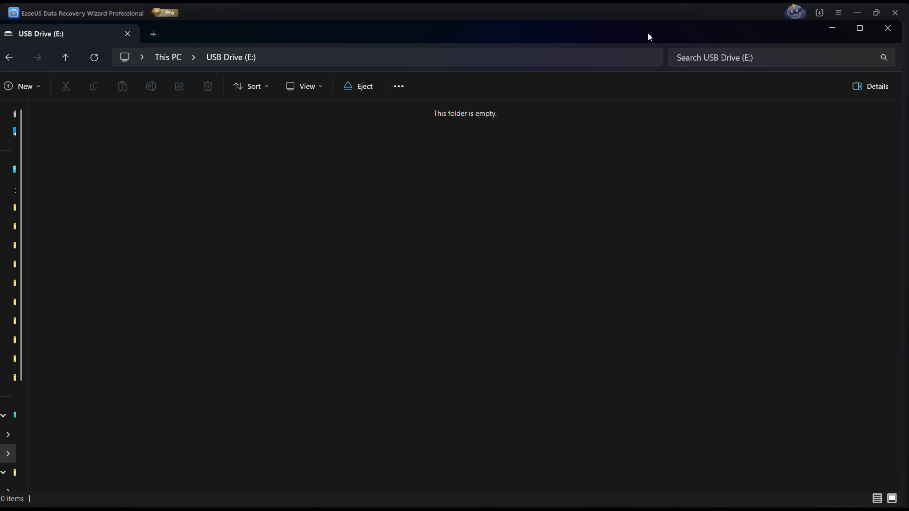
pyautogui.press('super+d')
# Step: Empty the desktop Recycle Bin, permanently deleting its 3 items
pyautogui.rightClick(23, 27)
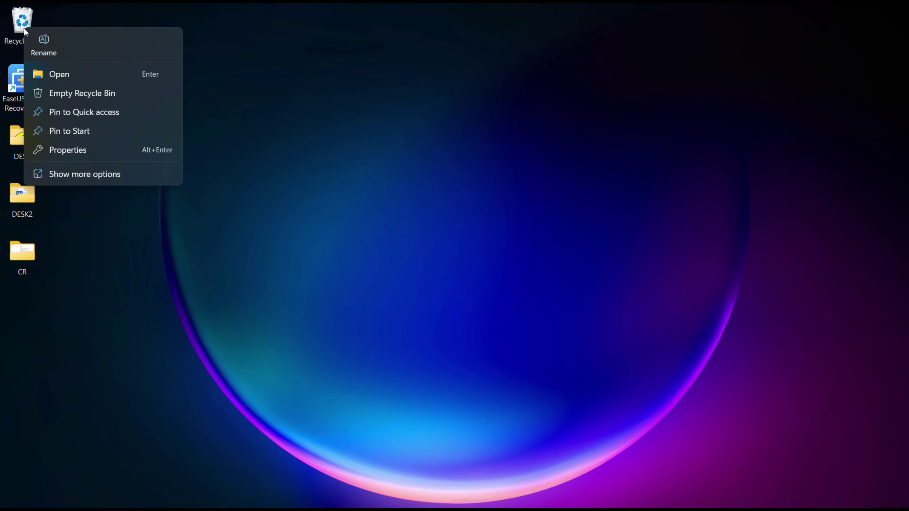
pyautogui.click(69, 93)
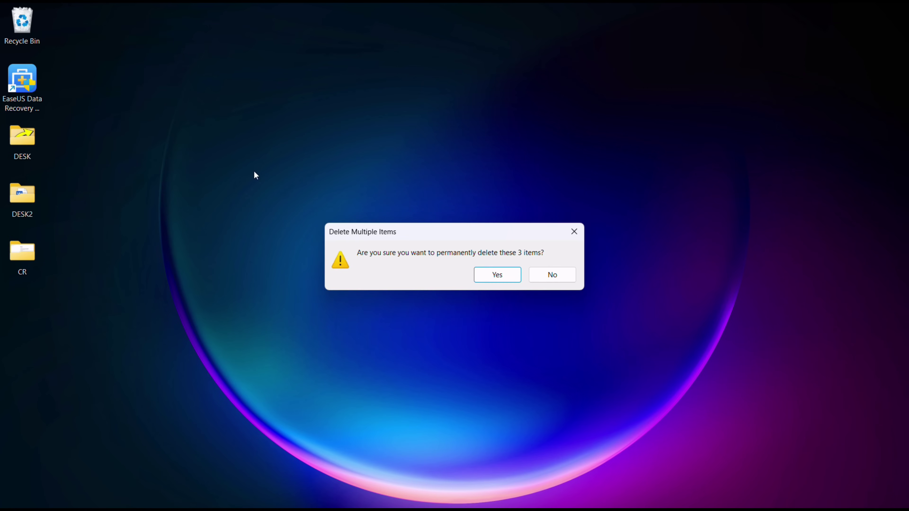
pyautogui.click(490, 278)
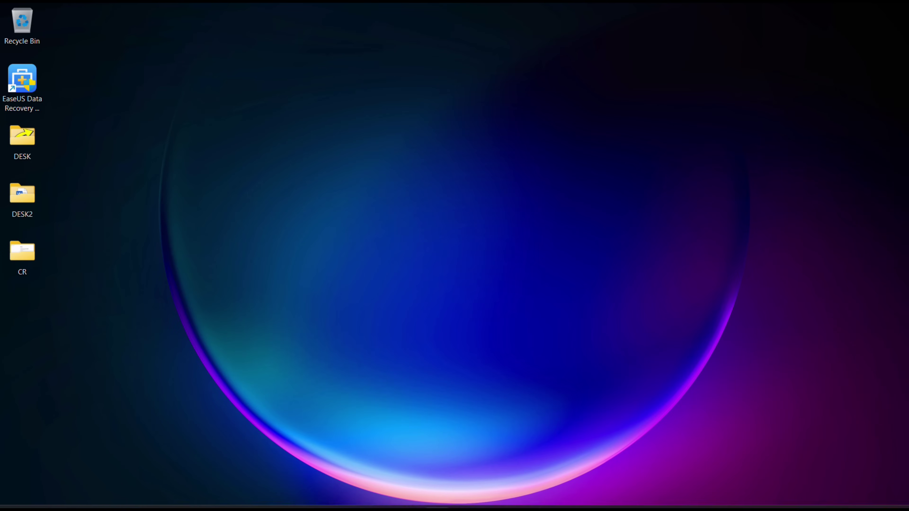
# Step: Start a scan of USB Drive(E:) in EaseUS and dismiss the three introductory tips
pyautogui.click(643, 503)
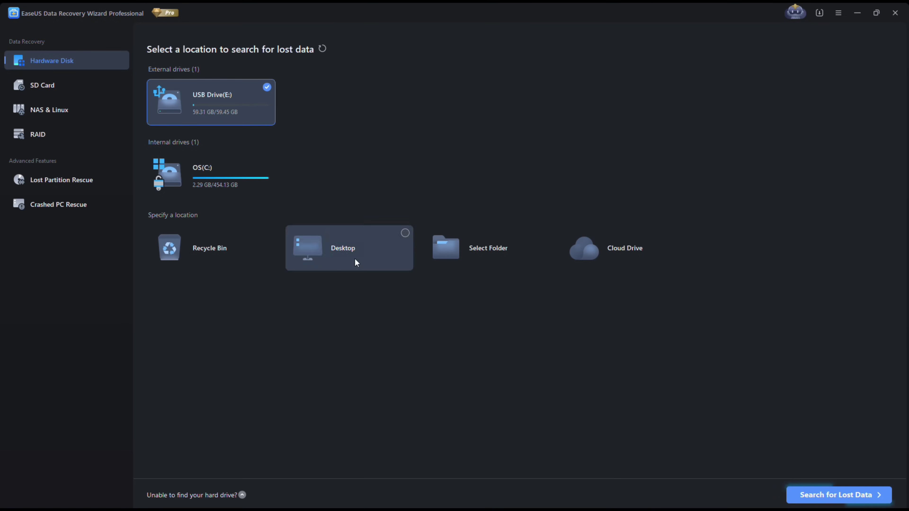
pyautogui.doubleClick(197, 102)
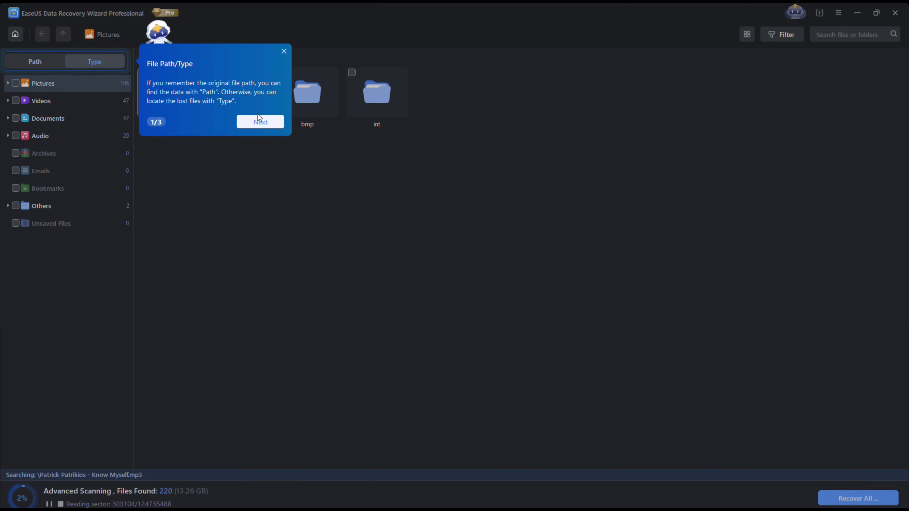
pyautogui.click(261, 120)
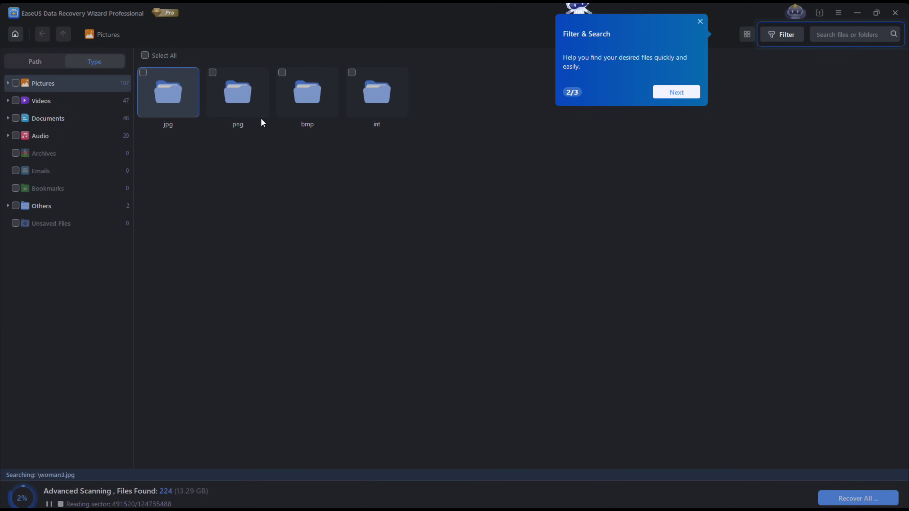
pyautogui.click(695, 93)
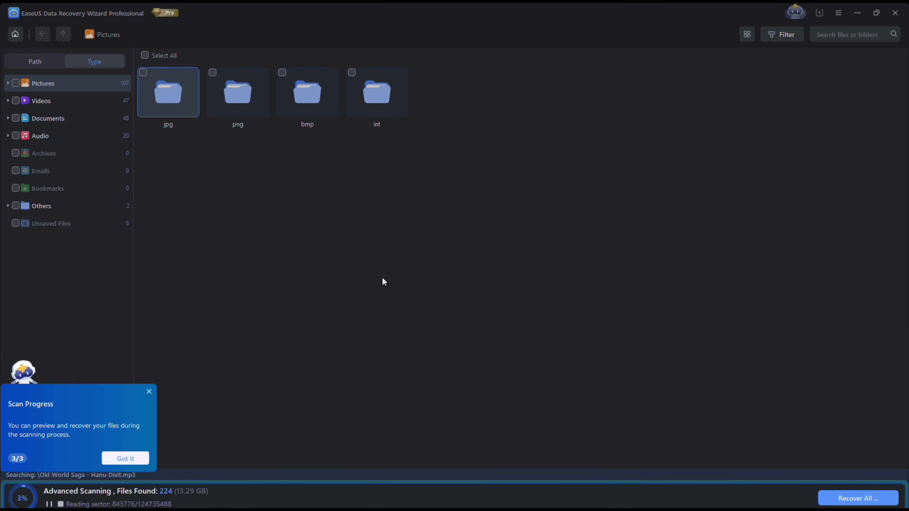
pyautogui.click(139, 458)
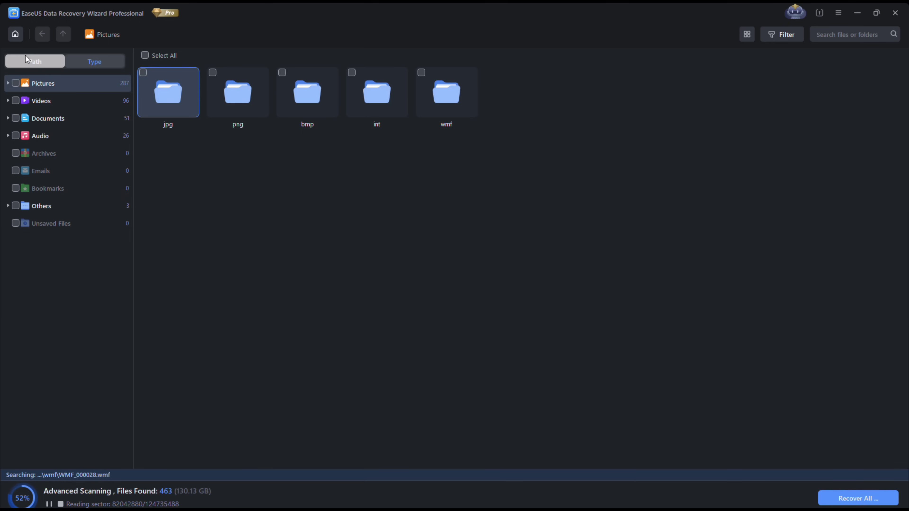
# Step: Switch the results from Path back to Type view and open the jpg pictures folder
pyautogui.click(33, 63)
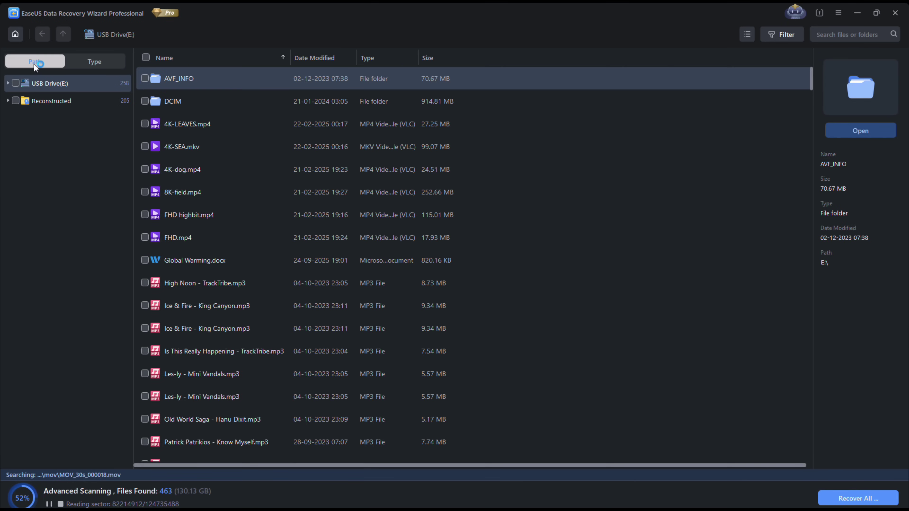
pyautogui.click(91, 60)
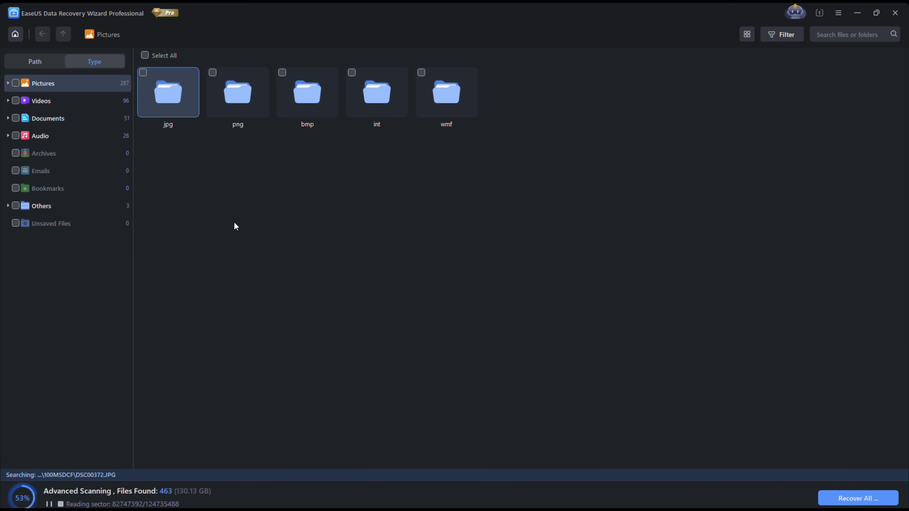
pyautogui.doubleClick(184, 106)
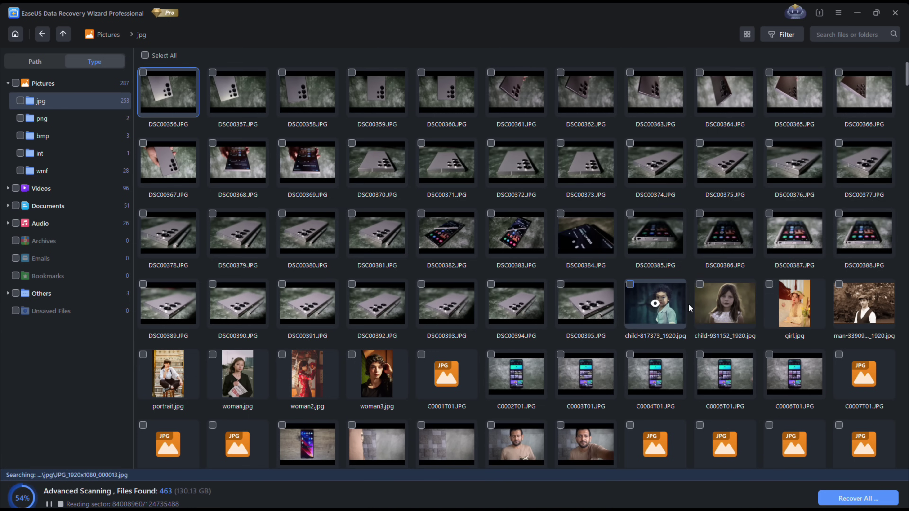
# Step: Preview the photos child-817373_1920, child-931152_1920, man-3390927_1920, girl and portrait
pyautogui.click(654, 305)
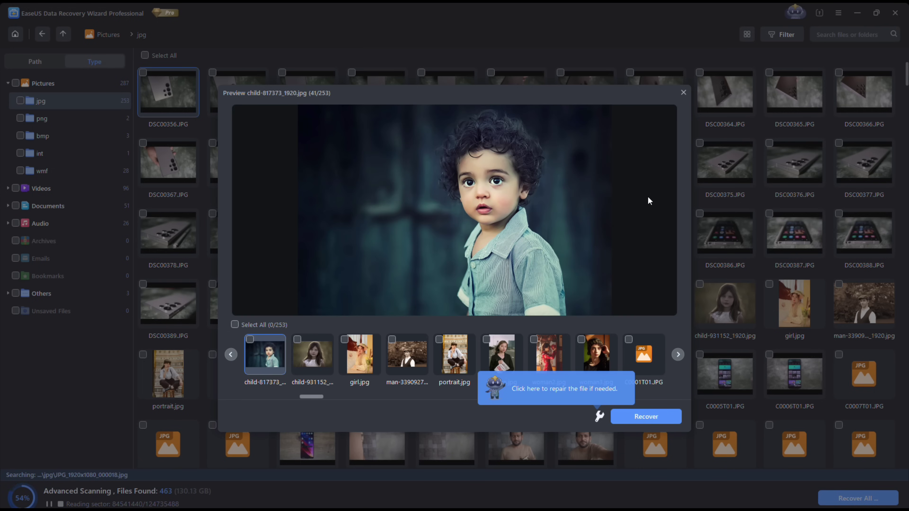
pyautogui.click(311, 359)
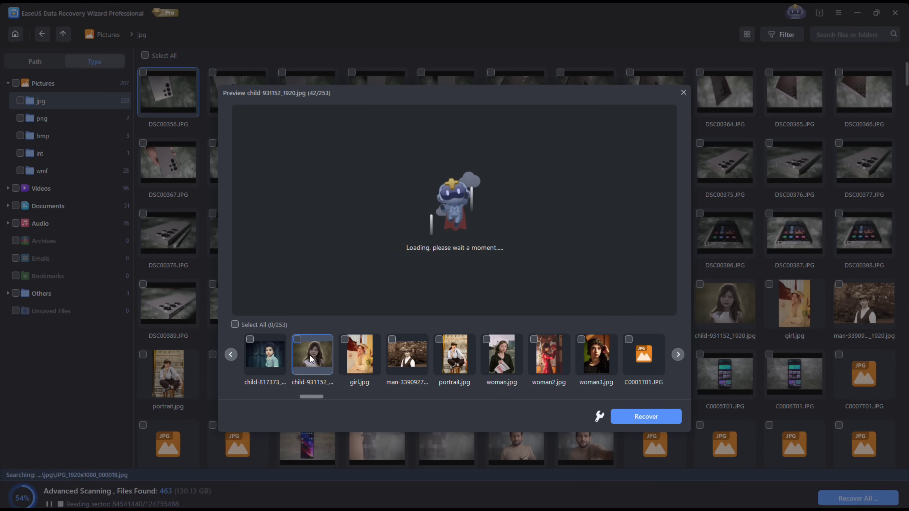
pyautogui.click(415, 363)
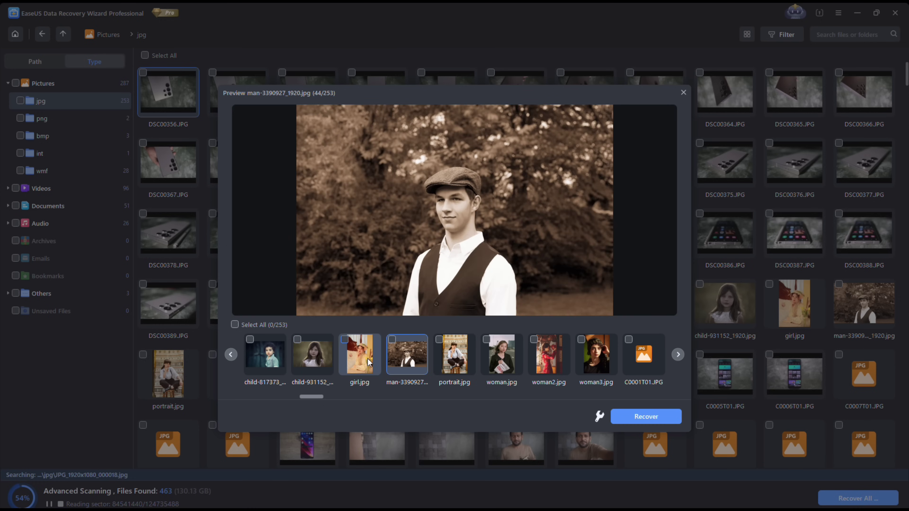
pyautogui.click(369, 362)
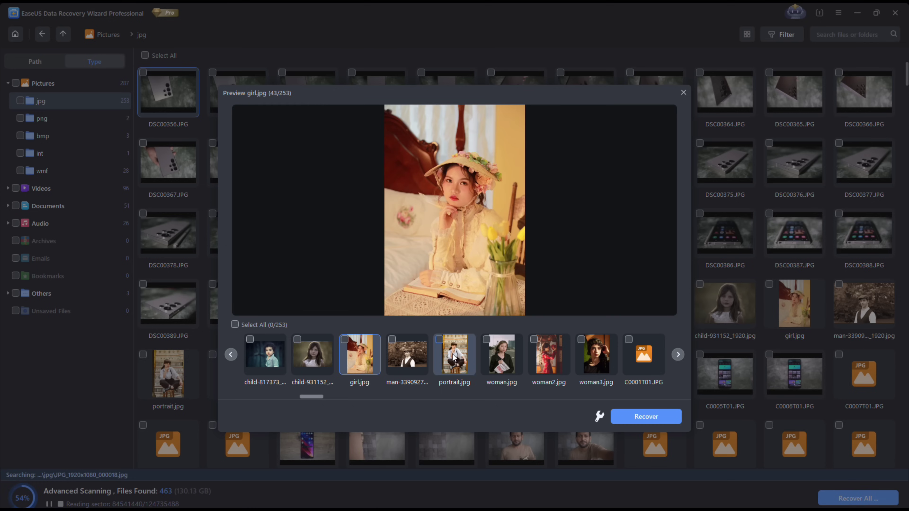
pyautogui.click(453, 358)
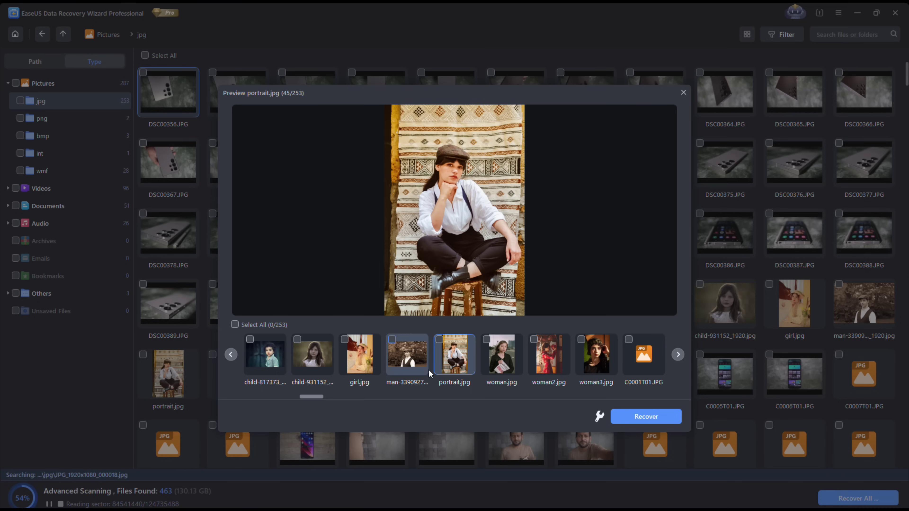
# Step: Mark child-817373_1920.jpg, child-931152_1920.jpg and man-3390927_1920.jpg, then choose Recover
pyautogui.click(250, 339)
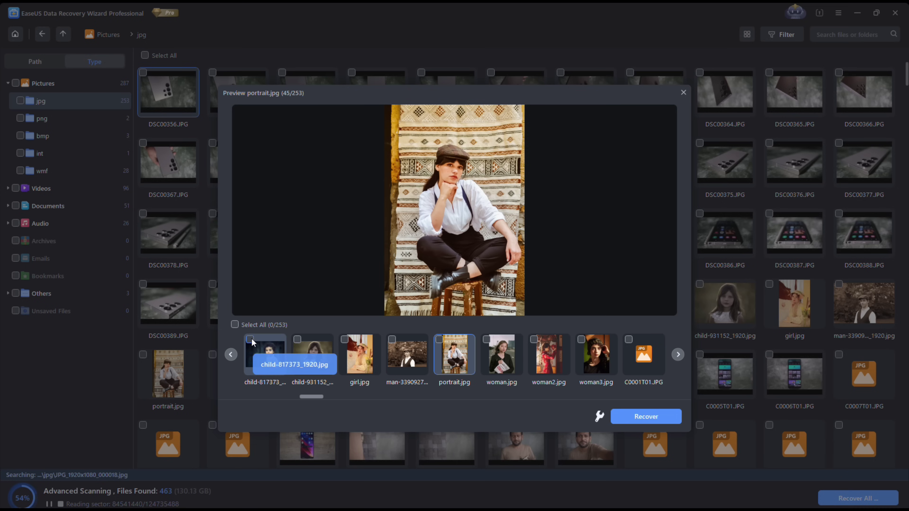
pyautogui.click(300, 340)
pyautogui.click(393, 341)
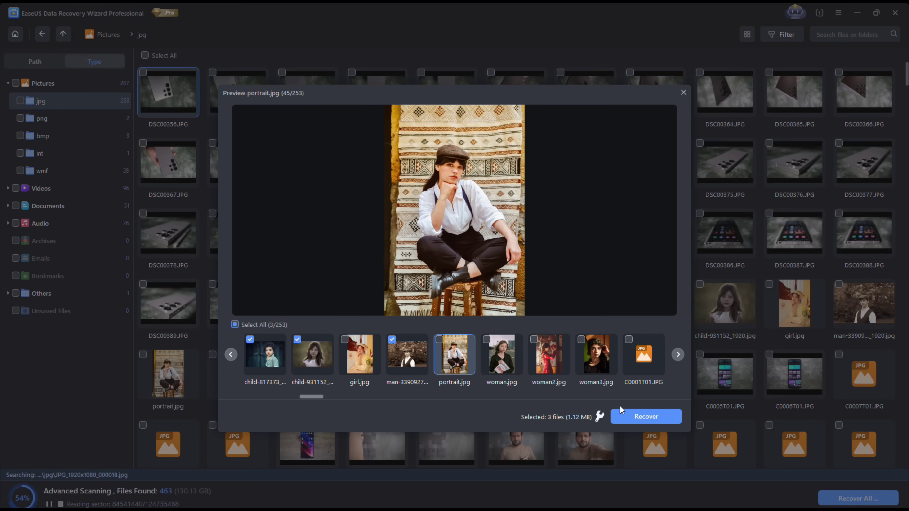
pyautogui.click(646, 417)
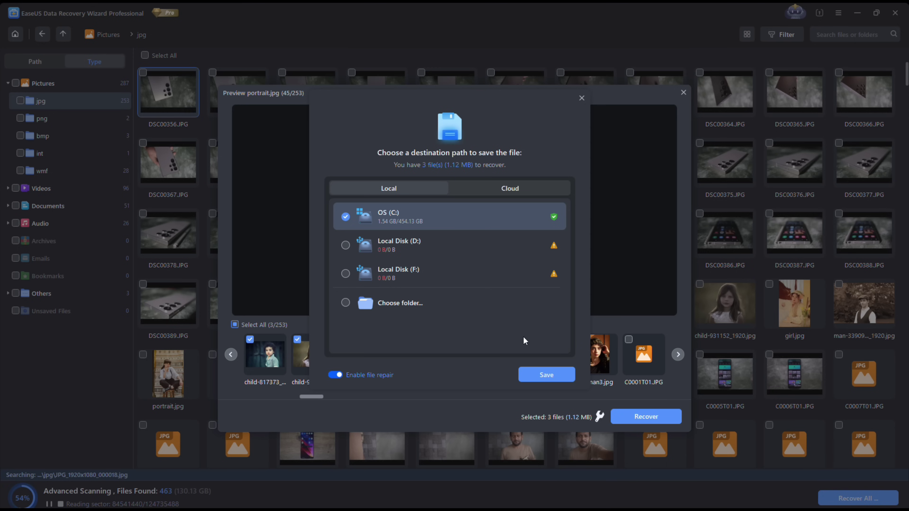
pyautogui.click(546, 376)
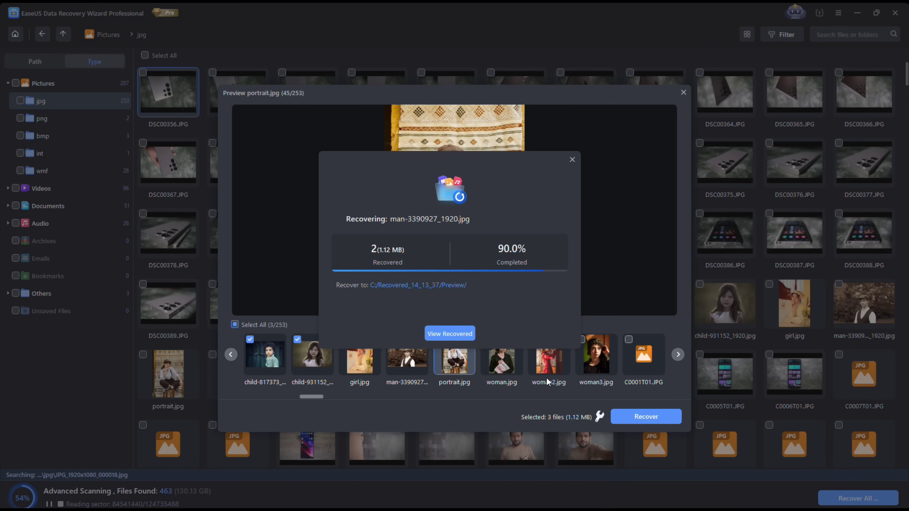
pyautogui.click(451, 334)
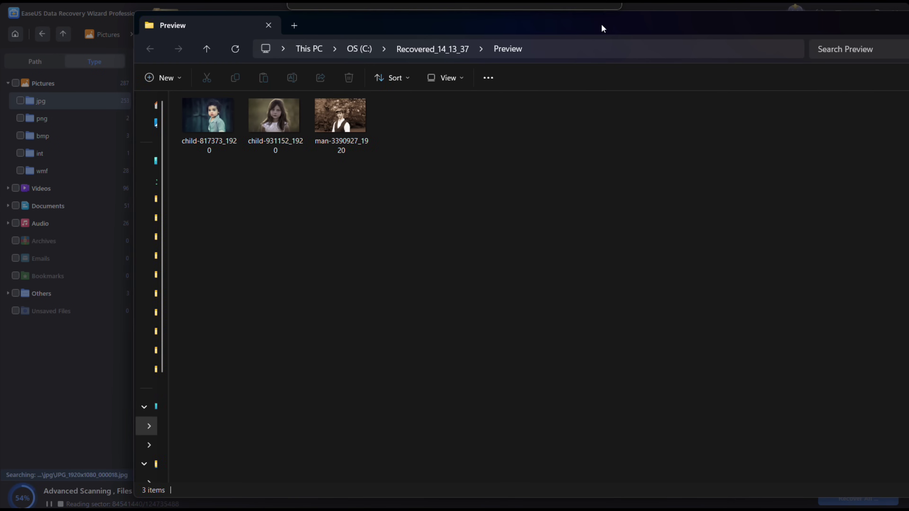
pyautogui.doubleClick(200, 114)
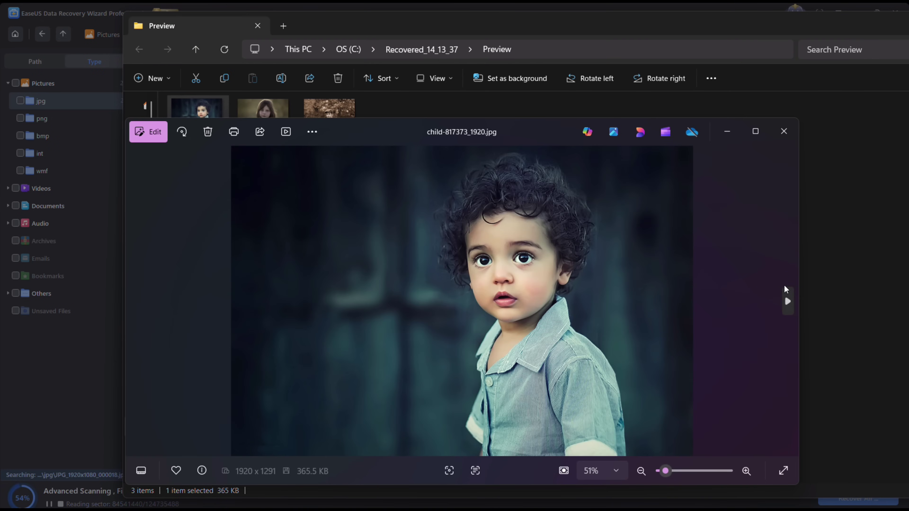
pyautogui.click(788, 300)
pyautogui.click(789, 300)
pyautogui.click(788, 141)
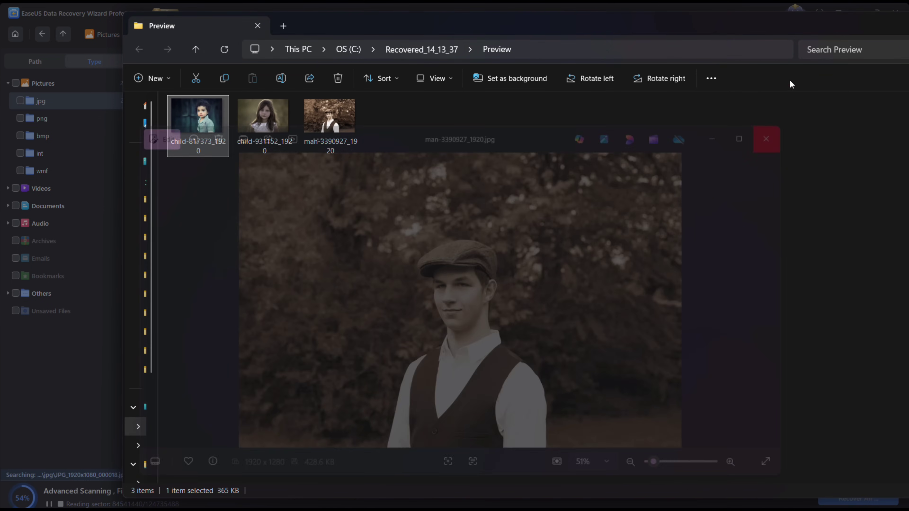
pyautogui.hotkey('alt', 'F4')
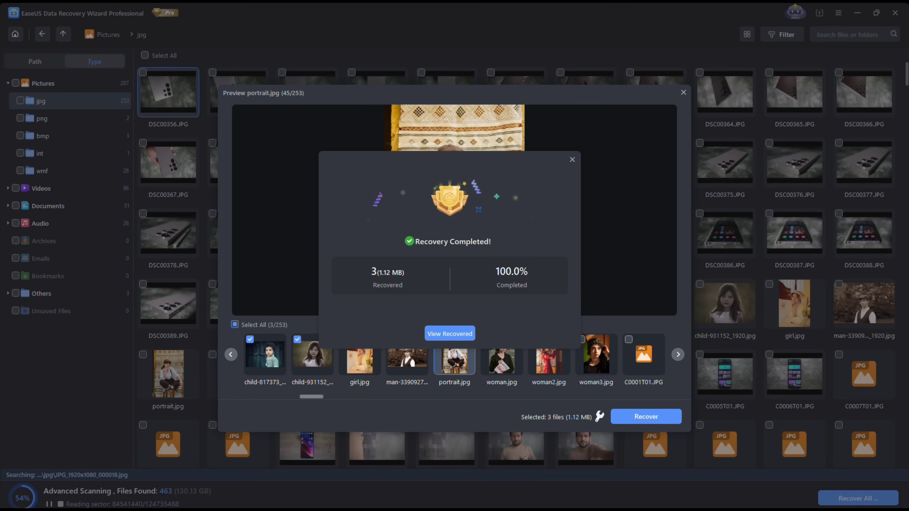
# Step: Close the recovery summary and photo preview, and return to the Pictures folder
pyautogui.click(572, 159)
pyautogui.click(683, 93)
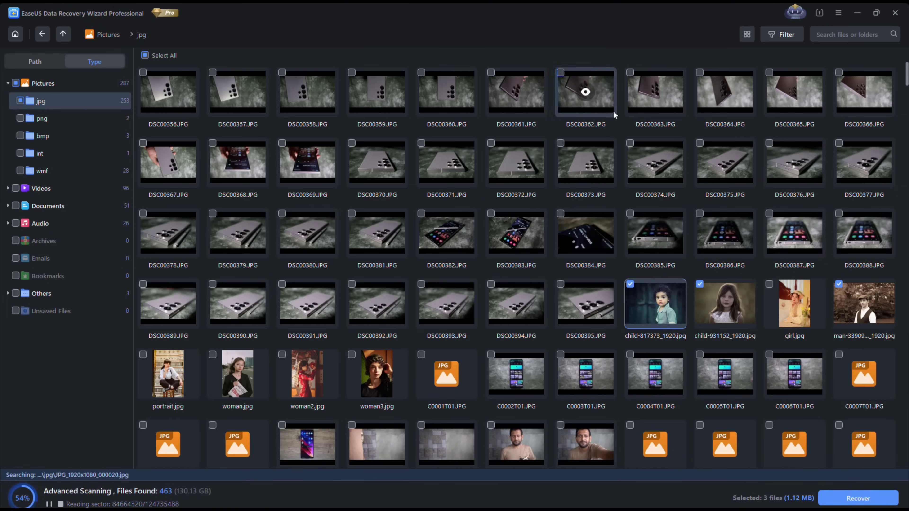
pyautogui.click(42, 34)
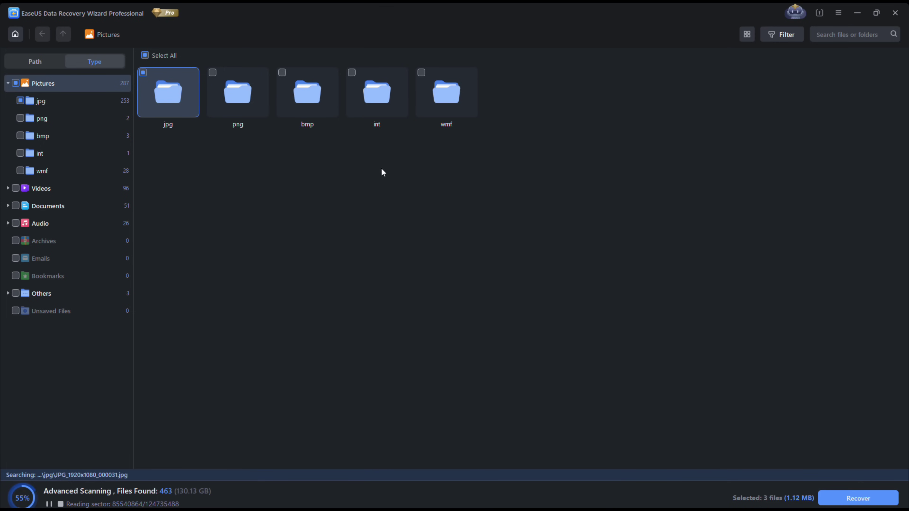
# Step: Open the found pdf documents and preview the water crisis PDF
pyautogui.click(57, 208)
pyautogui.doubleClick(237, 93)
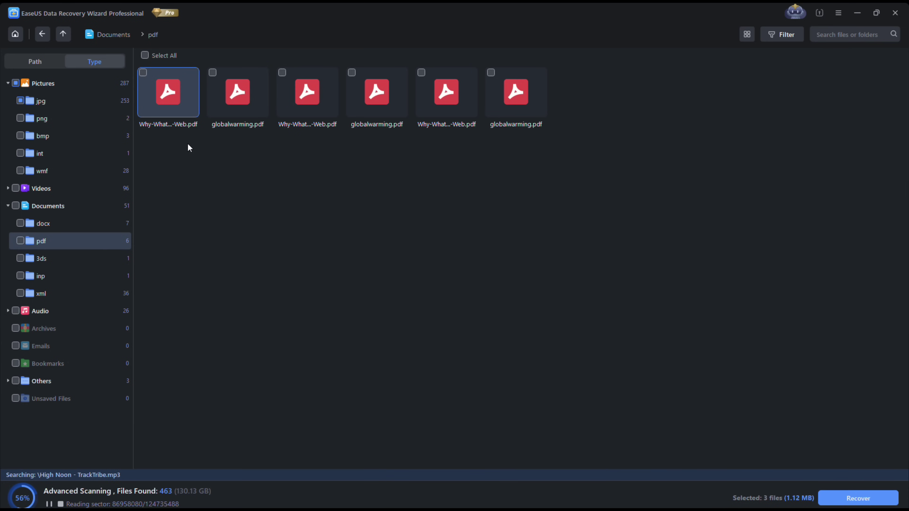
pyautogui.doubleClick(446, 113)
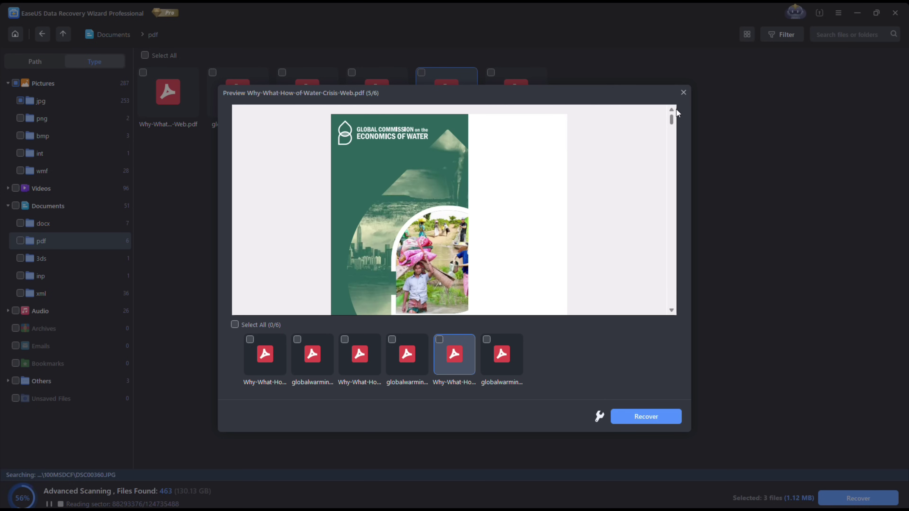
pyautogui.click(683, 92)
# Step: Look inside the mp4 folder under Videos, then go back to the Videos folder
pyautogui.click(41, 188)
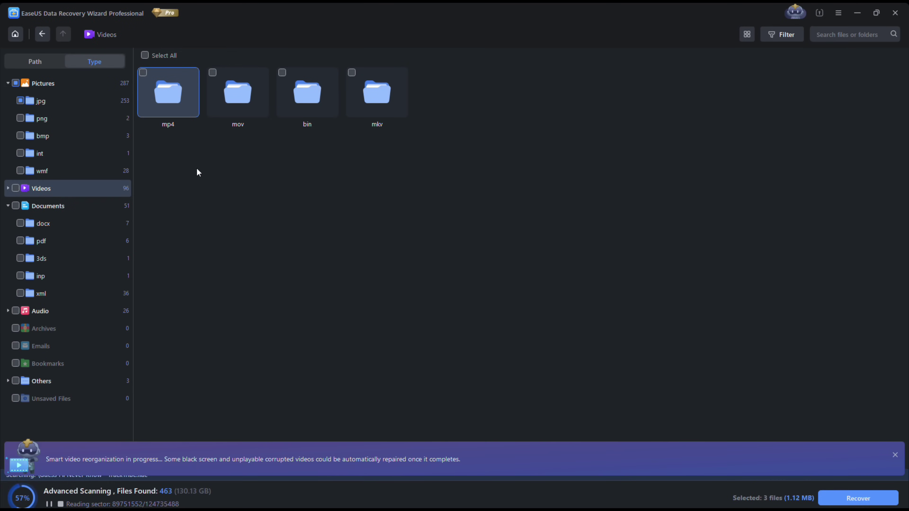
pyautogui.doubleClick(178, 96)
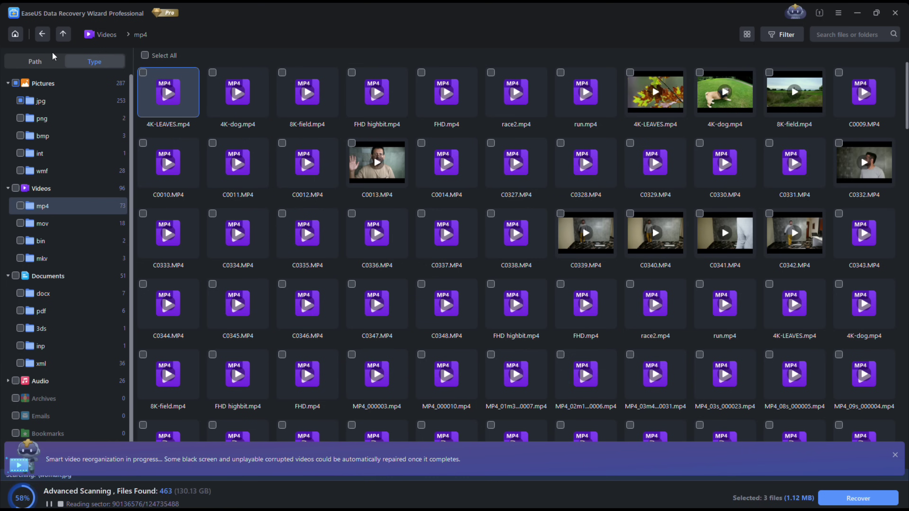
pyautogui.click(43, 34)
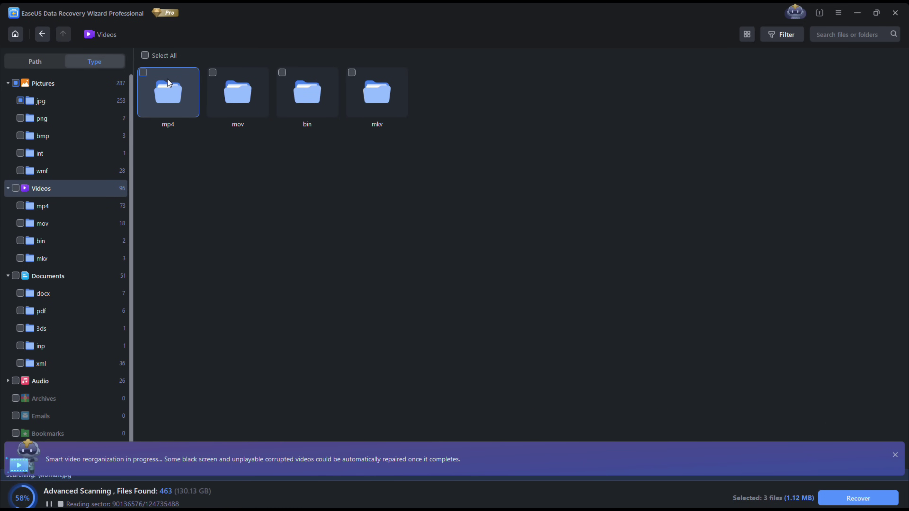
# Step: Search the found files for 'race2' and play a preview of race2.mp4
pyautogui.click(837, 36)
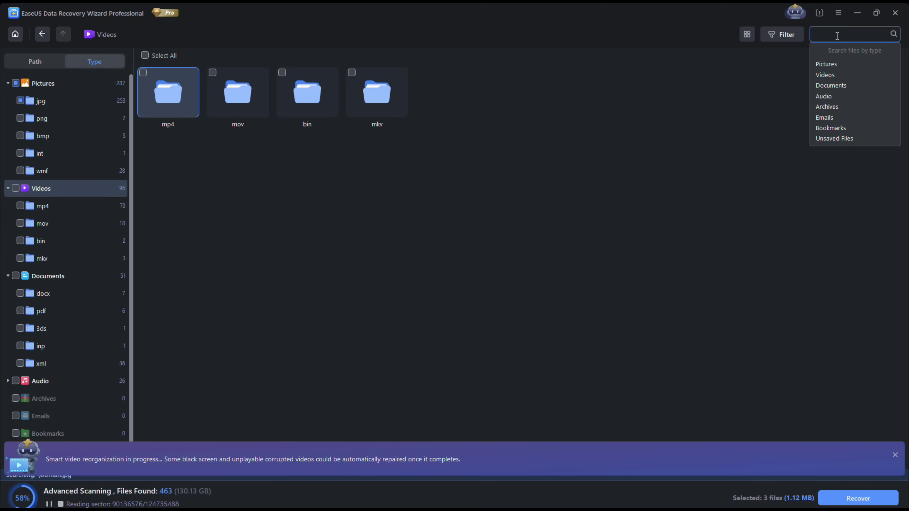
pyautogui.write('race2')
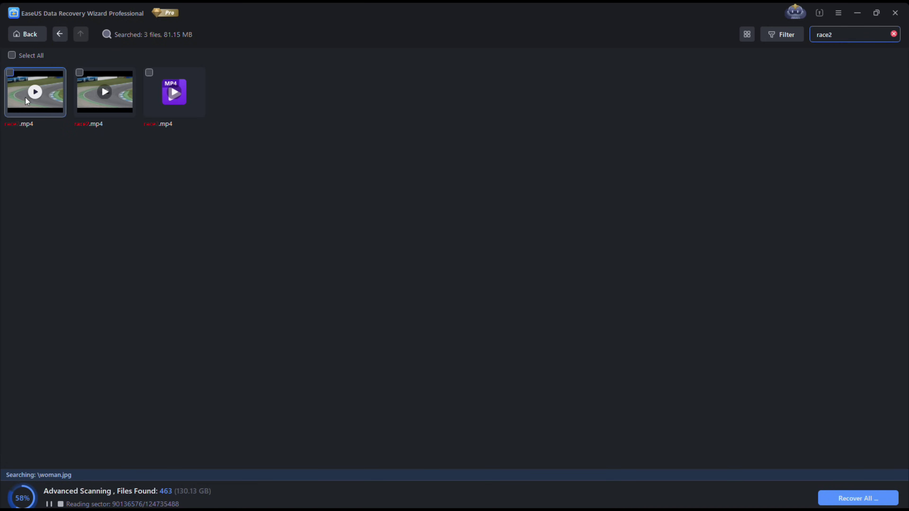
pyautogui.click(35, 98)
pyautogui.click(35, 96)
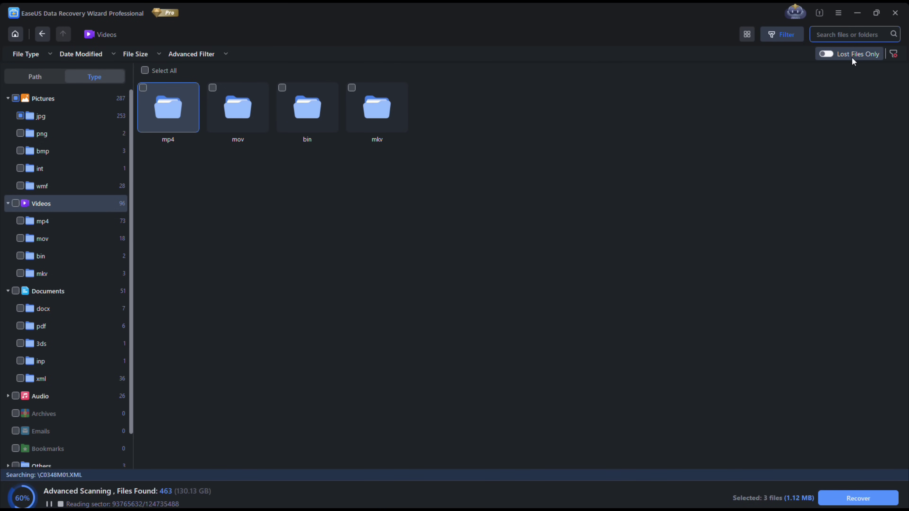
pyautogui.click(186, 55)
pyautogui.click(191, 54)
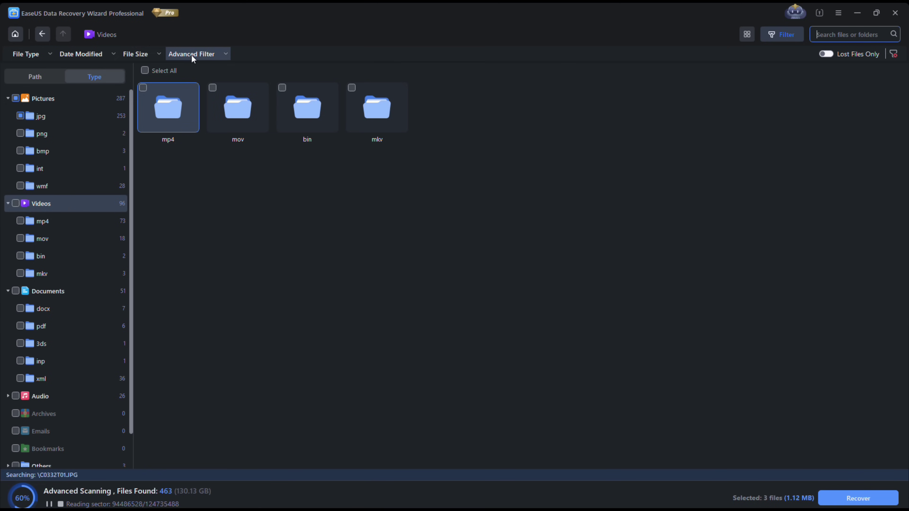
pyautogui.click(36, 55)
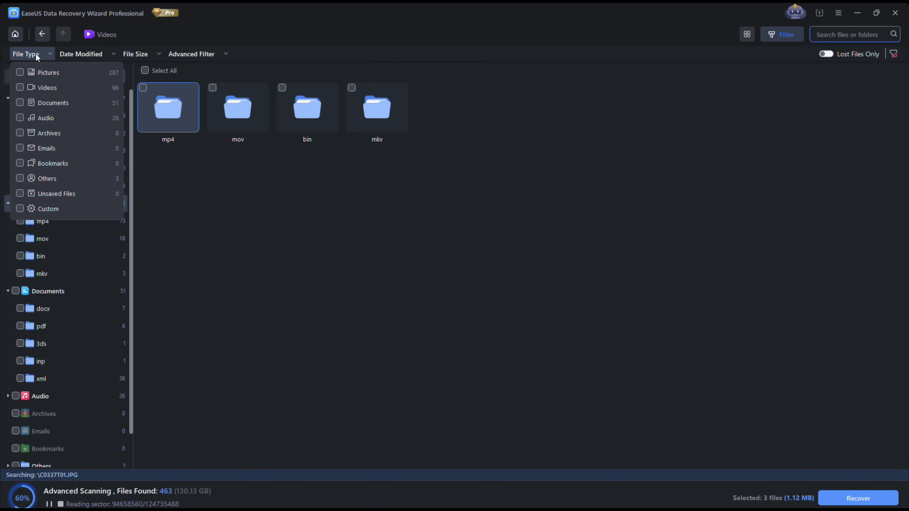
pyautogui.click(85, 53)
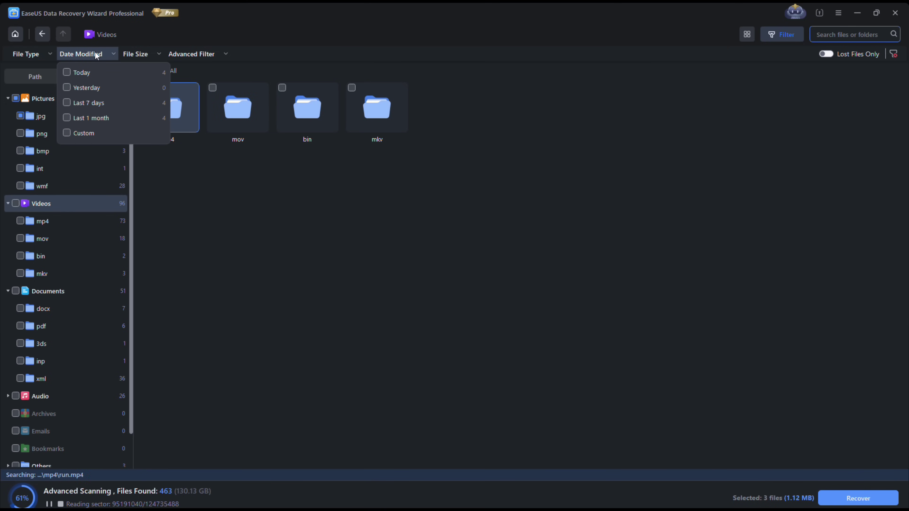
pyautogui.click(134, 55)
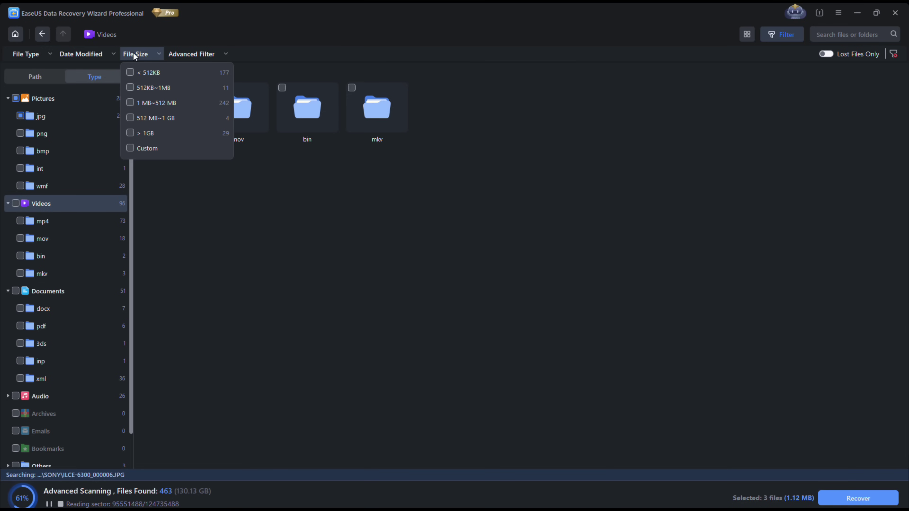
pyautogui.click(600, 308)
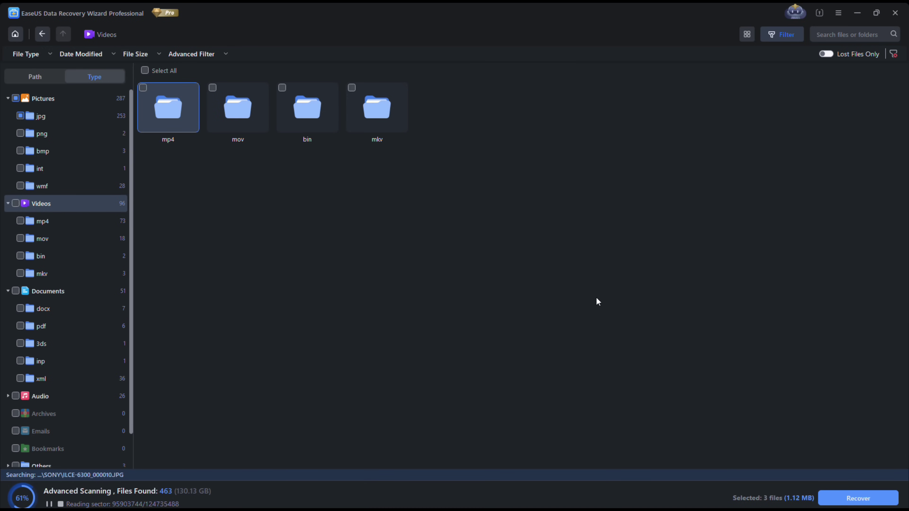
# Step: Switch results to the folder Path view, then open the Data Recovery Wizard Buy Now page showing $69.95/$99.95/$149.95 plans
pyautogui.click(49, 78)
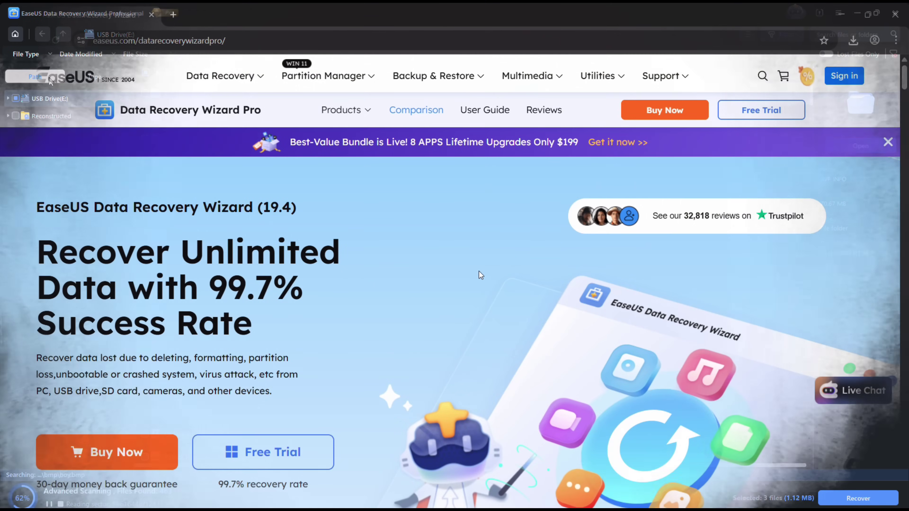
pyautogui.scroll(-1, 452, 238)
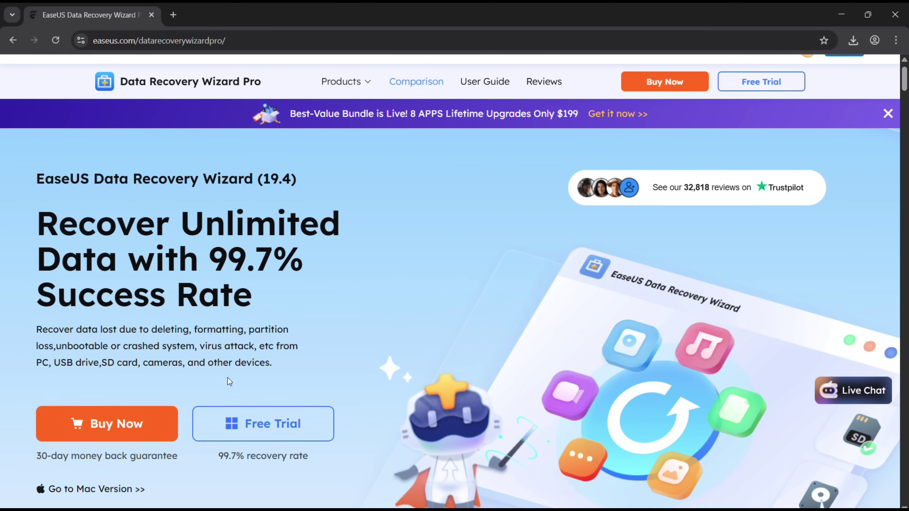
pyautogui.click(124, 425)
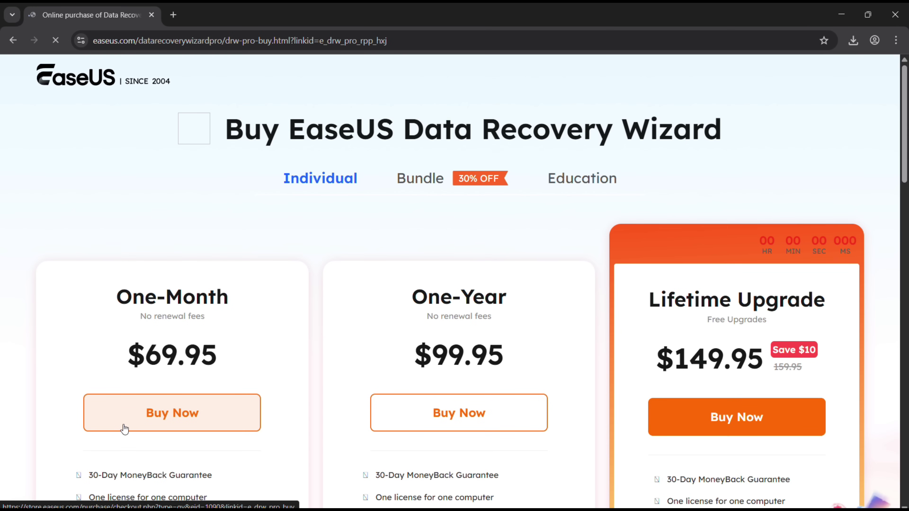
# Step: Show Education pricing: 40% off, One-Month $41.97, One-Year $59.97, Lifetime $89.97
pyautogui.scroll(-1, 301, 344)
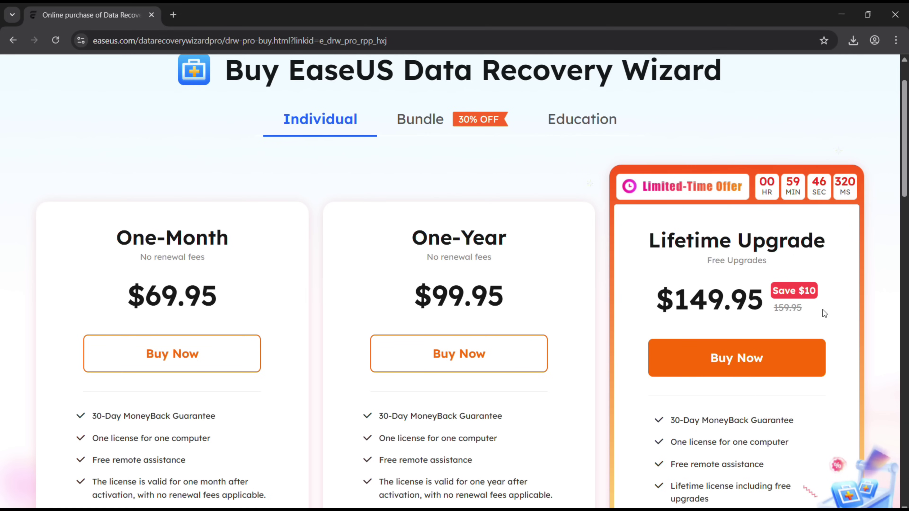
pyautogui.scroll(-15, 823, 310)
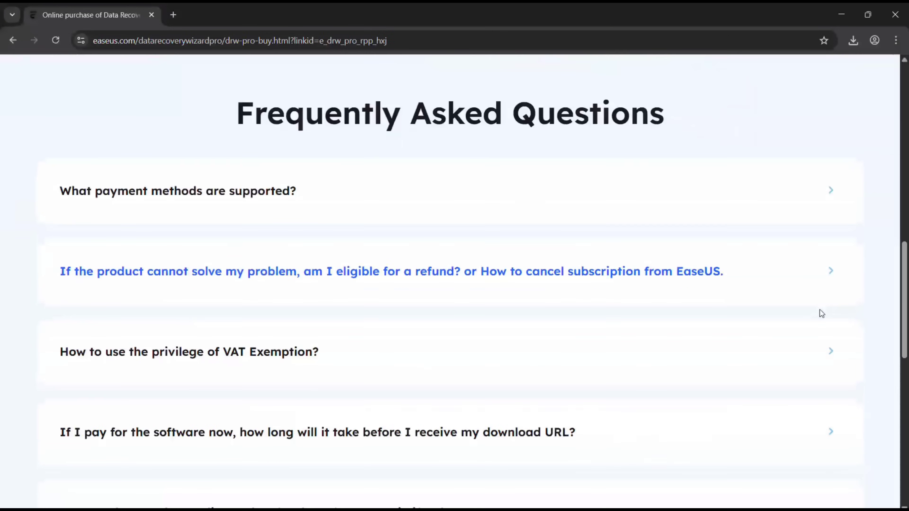
pyautogui.scroll(16, 823, 310)
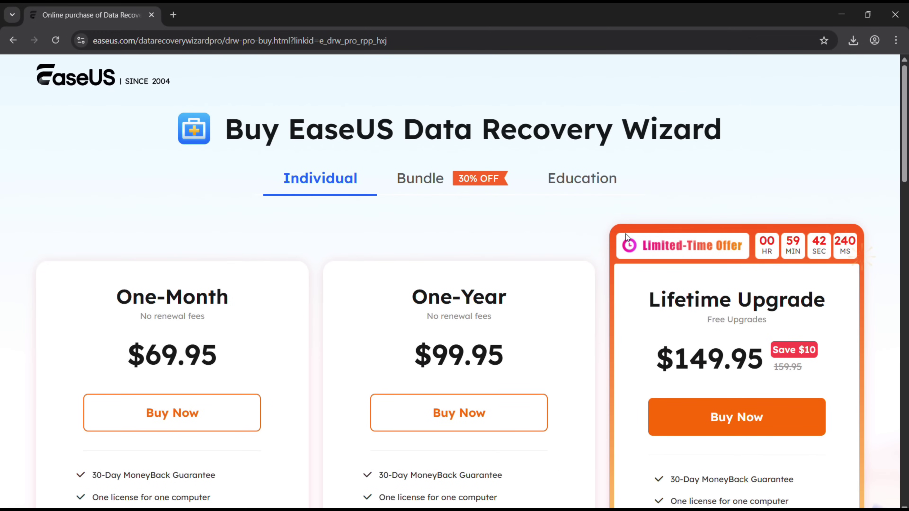
pyautogui.click(594, 179)
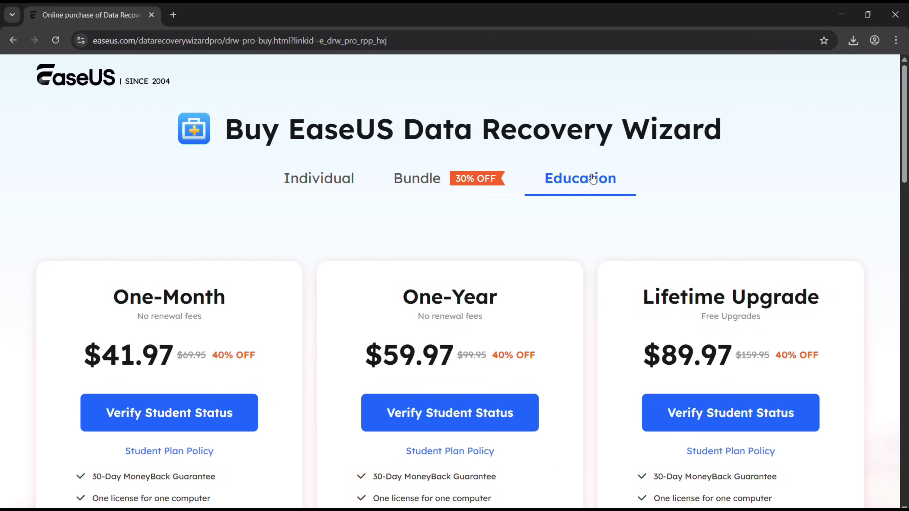